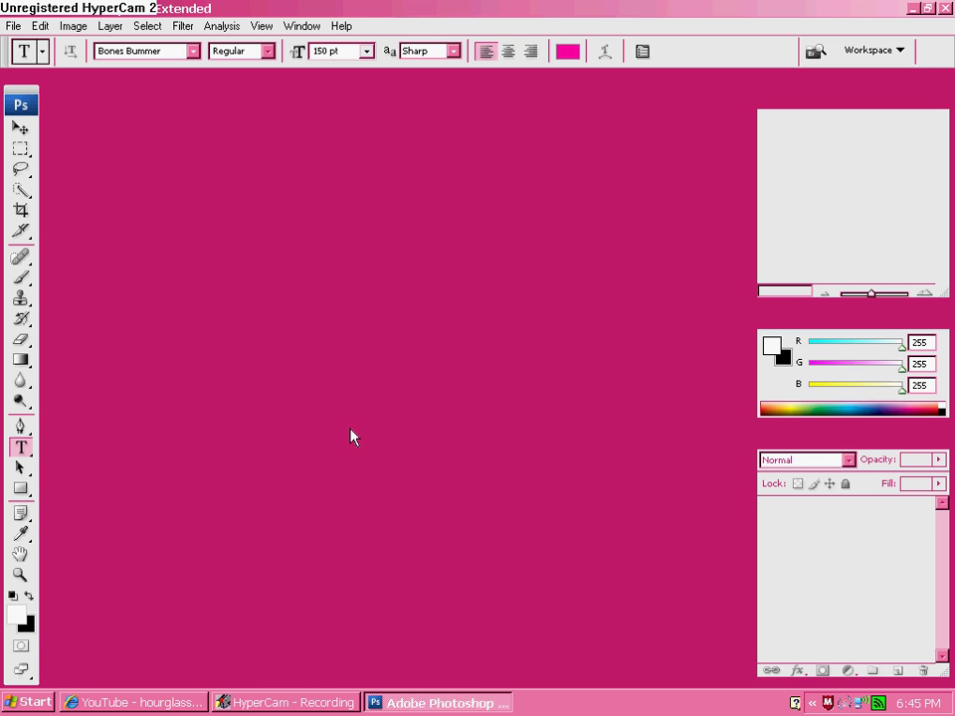
- Open the girl photo DSCF33699png from the Sitemodels folder
{"action": "left_click", "coordinate": [14, 25]}
{"action": "left_click", "coordinate": [40, 62]}
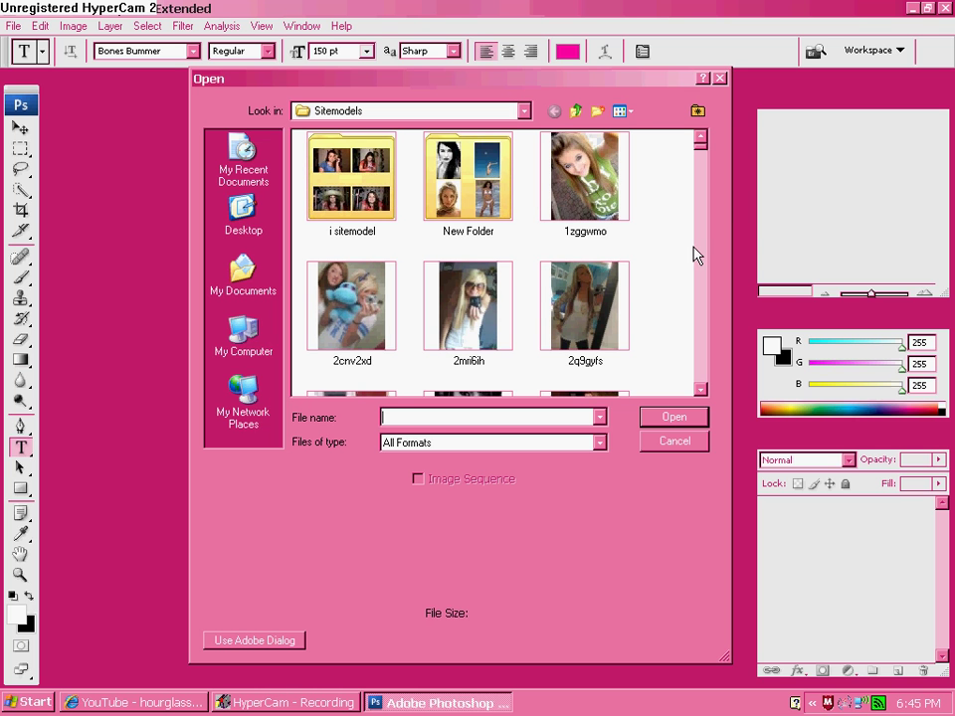
{"action": "scroll", "coordinate": [702, 150], "scroll_direction": "down", "scroll_amount": 2}
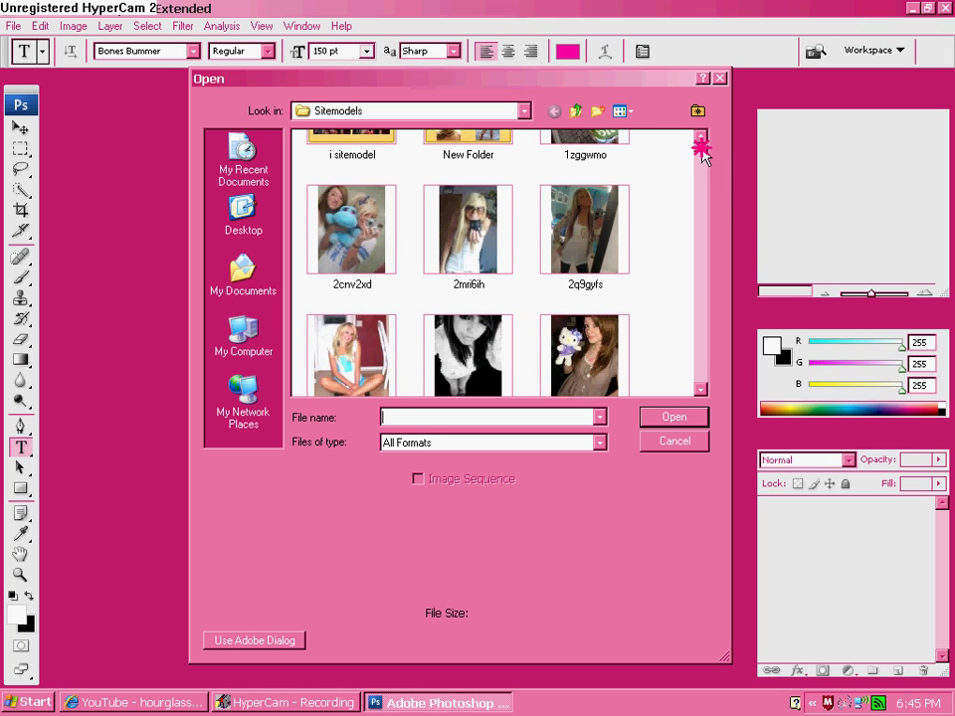
{"action": "scroll", "coordinate": [702, 149], "scroll_direction": "down", "scroll_amount": 6}
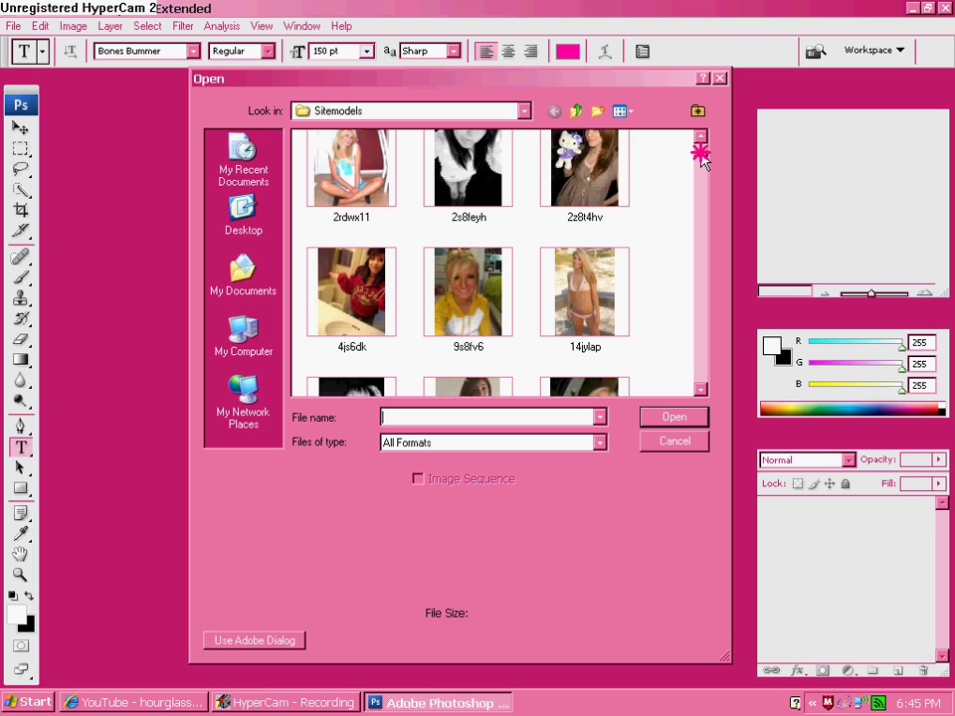
{"action": "left_click_drag", "start_coordinate": [702, 165], "coordinate": [702, 284]}
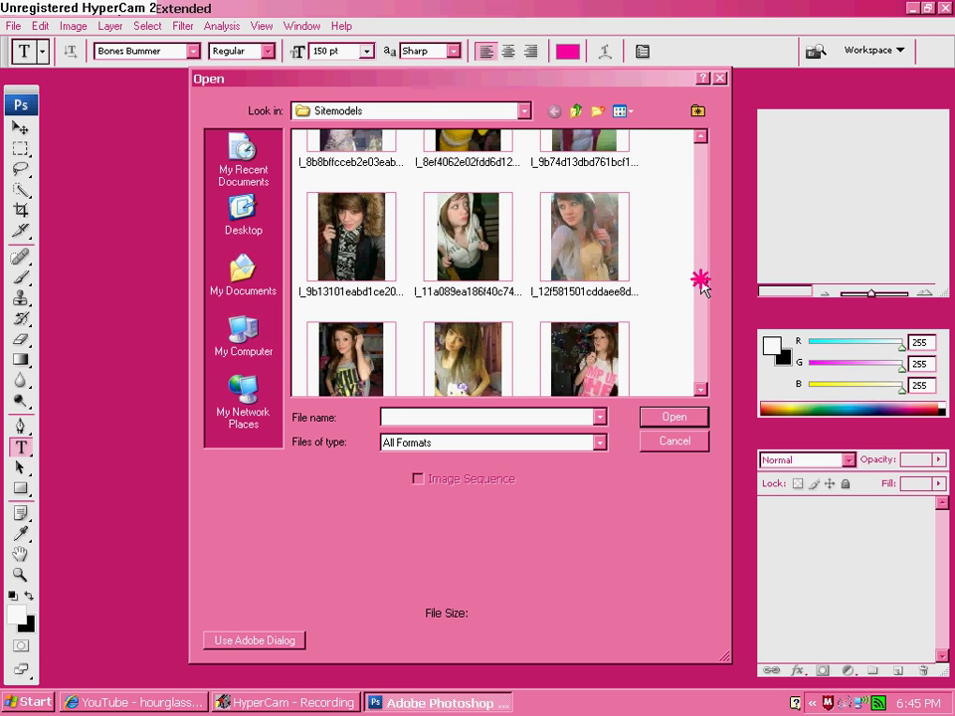
{"action": "mouse_move", "coordinate": [702, 284]}
{"action": "left_mouse_down"}
{"action": "mouse_move", "coordinate": [689, 181]}
{"action": "mouse_move", "coordinate": [703, 128]}
{"action": "mouse_move", "coordinate": [695, 157]}
{"action": "mouse_move", "coordinate": [690, 150]}
{"action": "mouse_move", "coordinate": [699, 139]}
{"action": "mouse_move", "coordinate": [702, 257]}
{"action": "mouse_move", "coordinate": [699, 233]}
{"action": "left_mouse_up"}
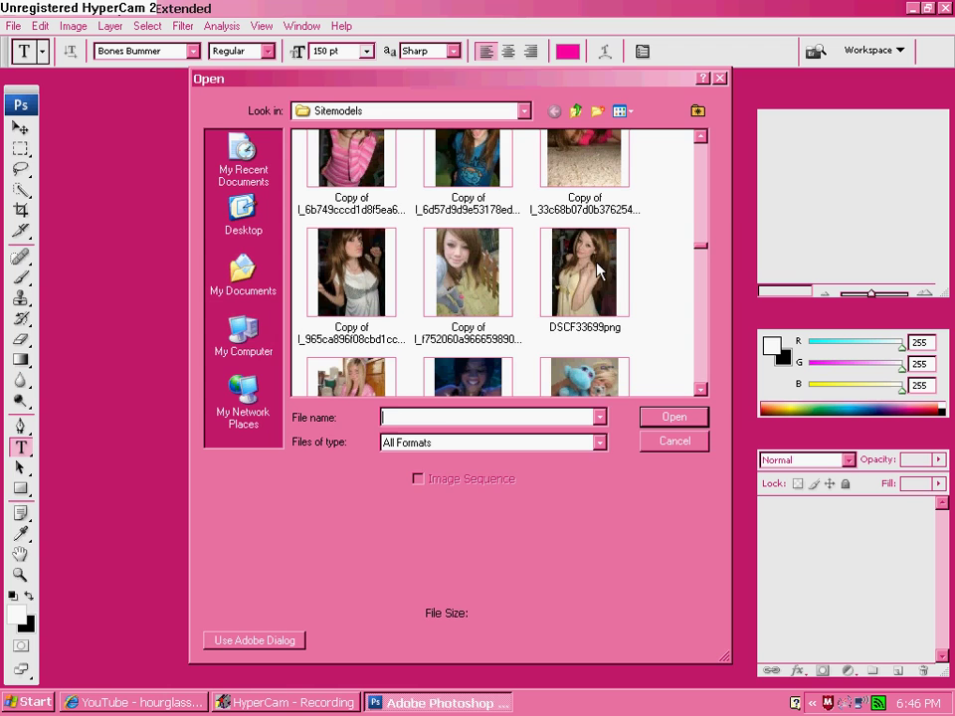
{"action": "double_click", "coordinate": [597, 271]}
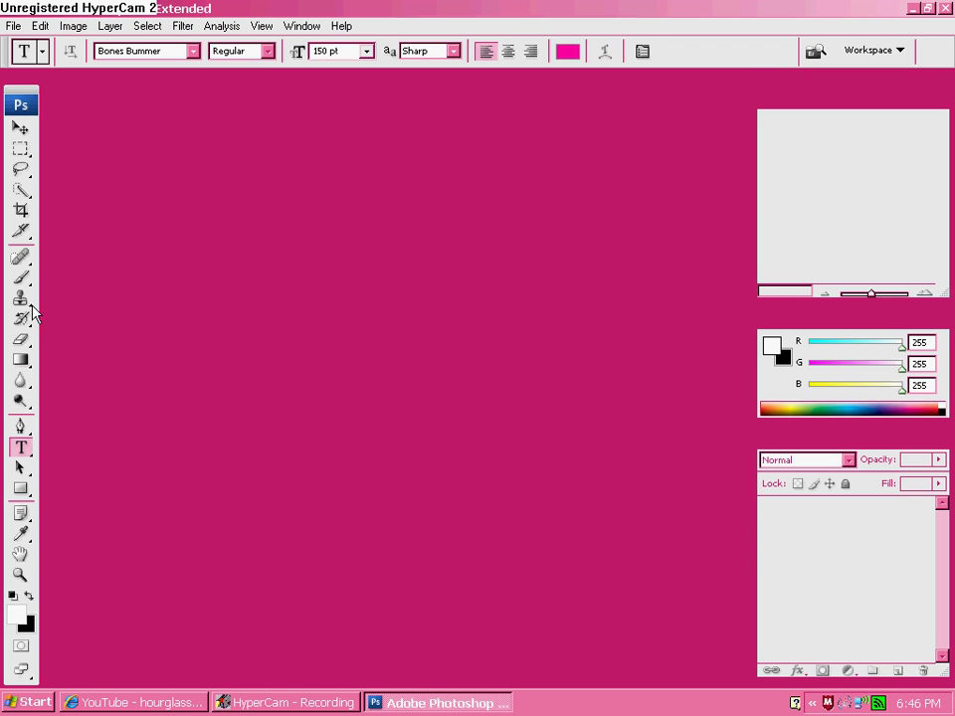
- Select the Polygonal Lasso Tool and open the pastel Untitled 1 gradient from Backgrounds > gradients
{"action": "left_click", "coordinate": [21, 169]}
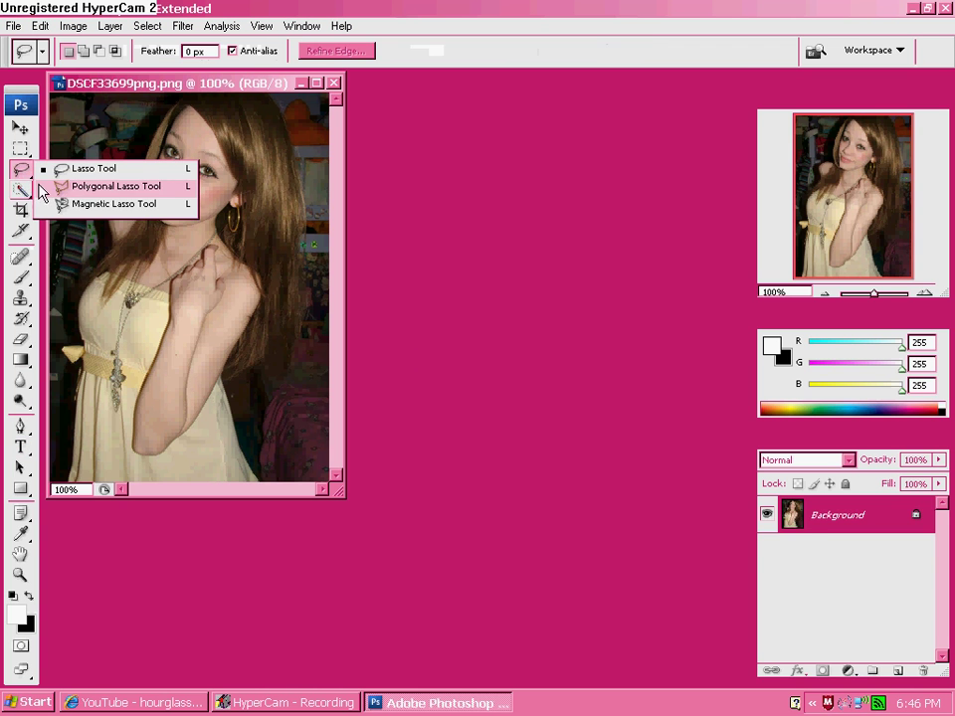
{"action": "left_click", "coordinate": [75, 187]}
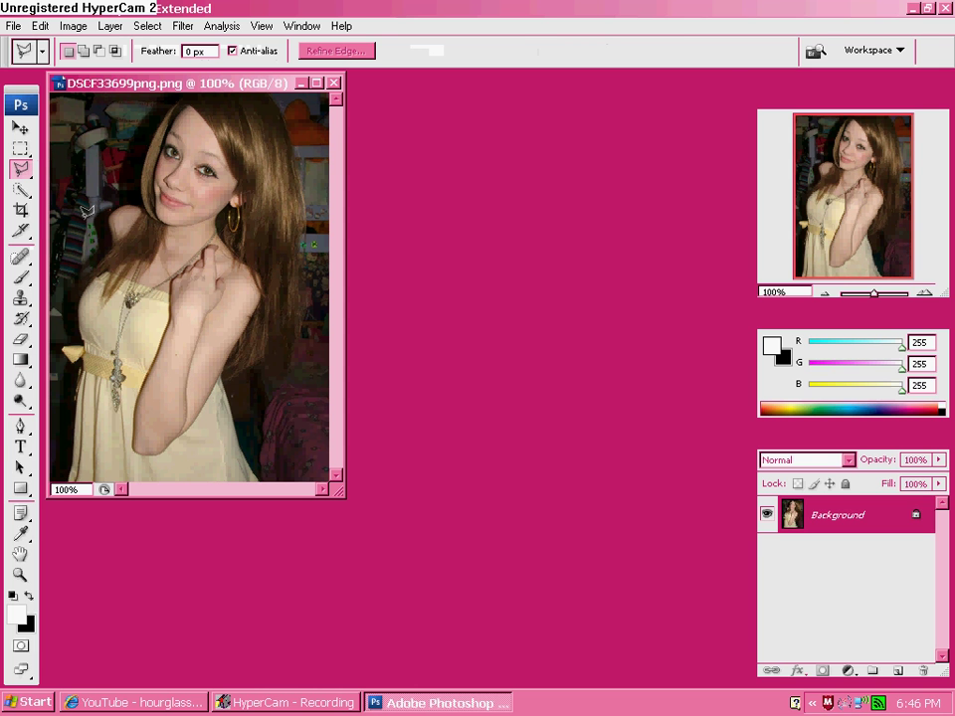
{"action": "left_click", "coordinate": [13, 26]}
{"action": "left_click", "coordinate": [31, 61]}
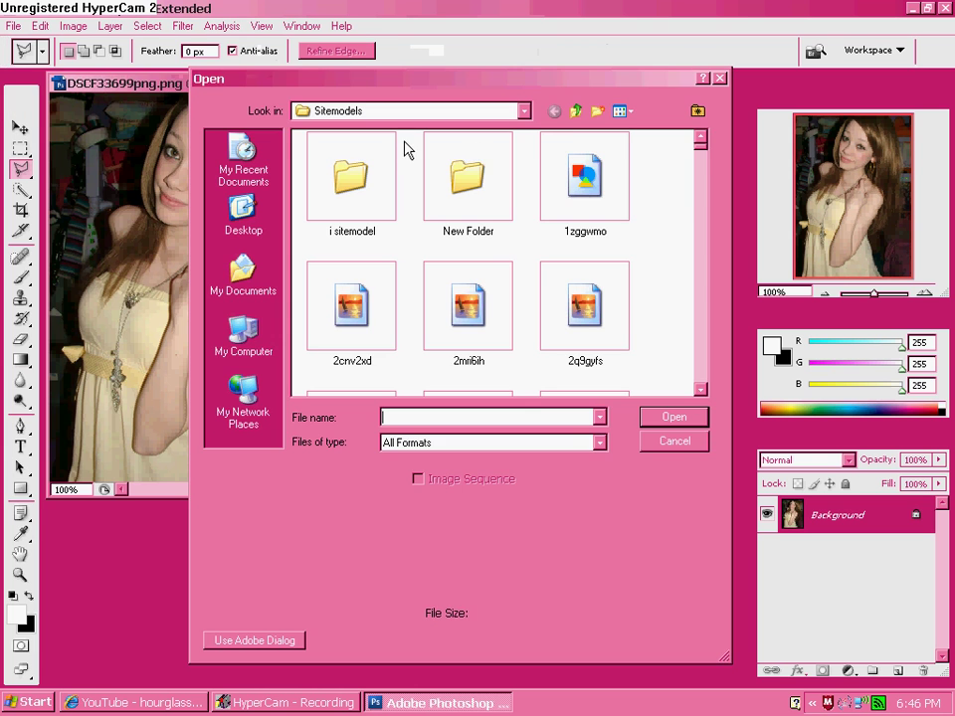
{"action": "left_click", "coordinate": [573, 110]}
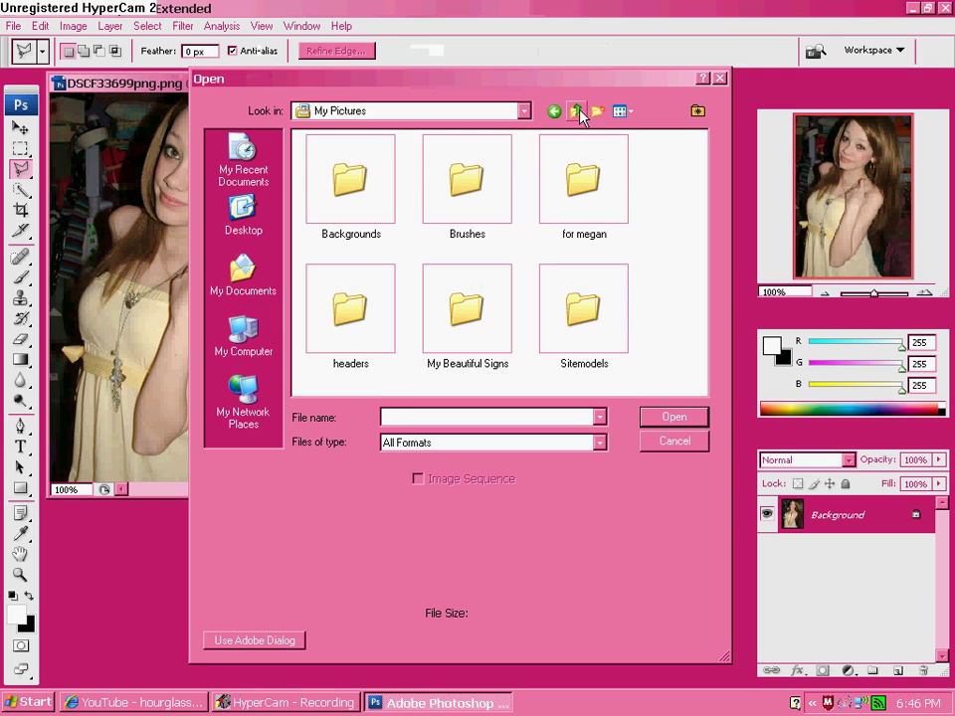
{"action": "left_click", "coordinate": [366, 219]}
{"action": "double_click", "coordinate": [366, 219]}
{"action": "double_click", "coordinate": [455, 207]}
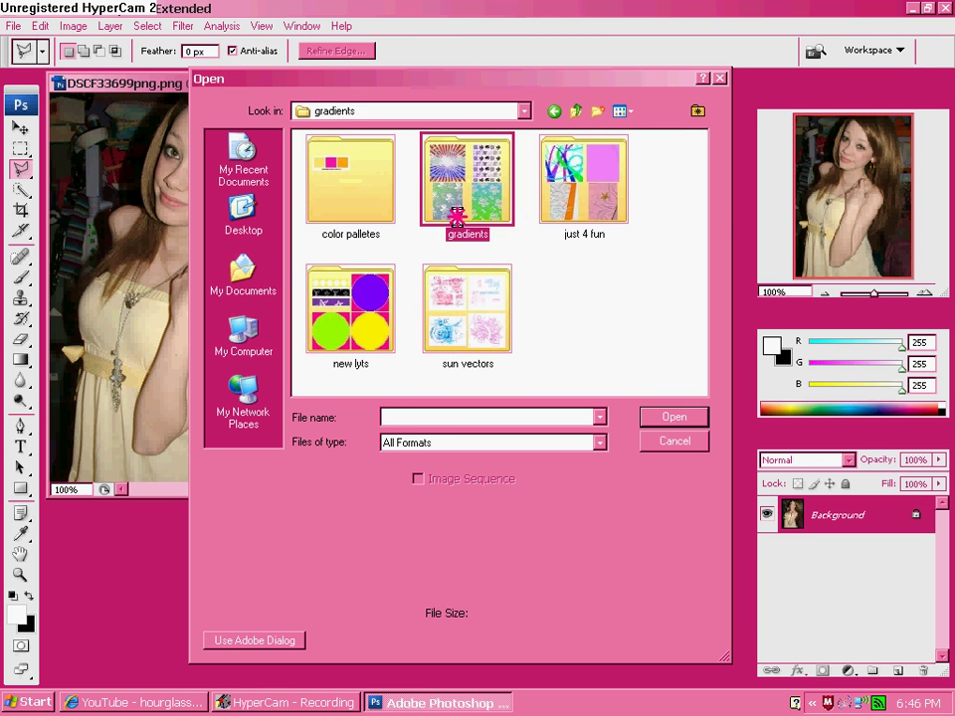
{"action": "scroll", "coordinate": [696, 245], "scroll_direction": "down", "scroll_amount": 1}
{"action": "double_click", "coordinate": [501, 282]}
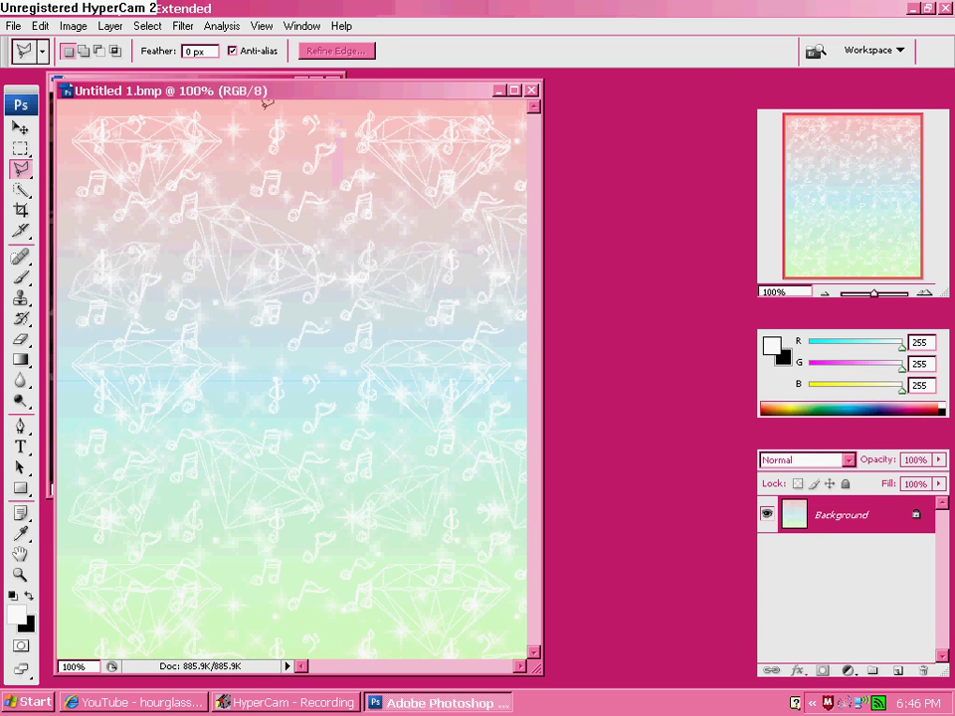
{"action": "left_click_drag", "start_coordinate": [267, 100], "coordinate": [444, 100]}
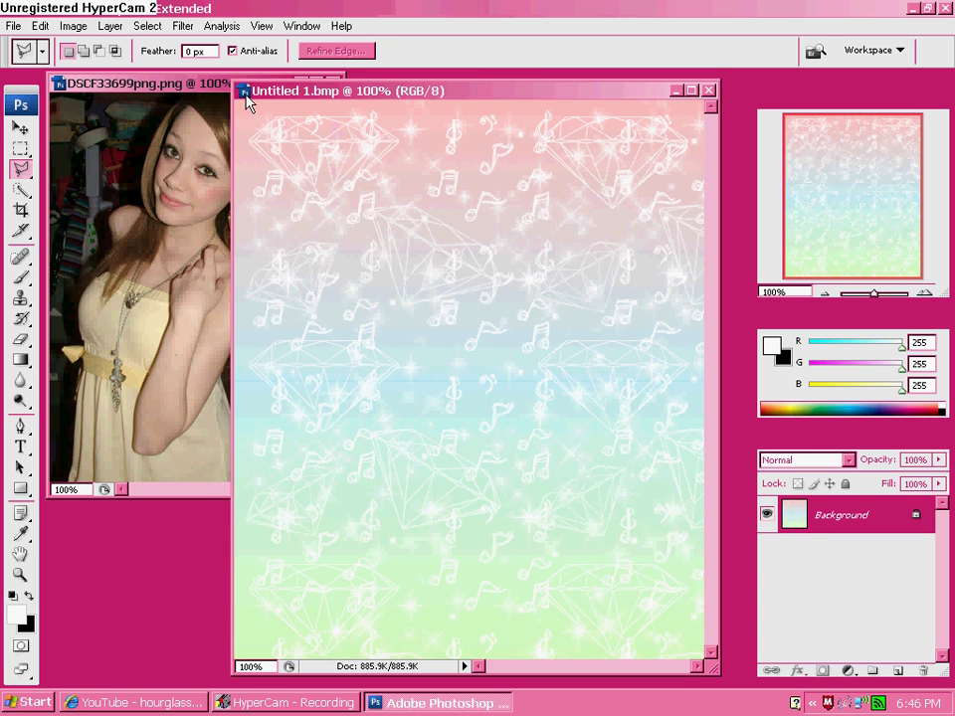
- Open the blue-and-black Image109 sunburst from Backgrounds > sun vectors
{"action": "left_click", "coordinate": [15, 27]}
{"action": "left_click", "coordinate": [45, 50]}
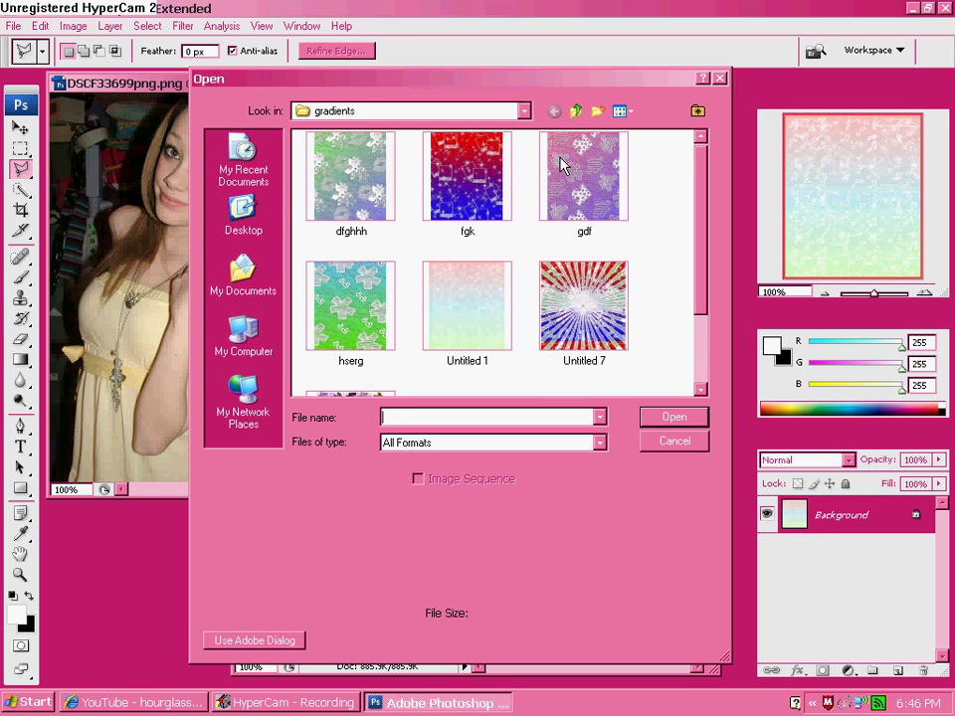
{"action": "left_click", "coordinate": [576, 112]}
{"action": "double_click", "coordinate": [568, 199]}
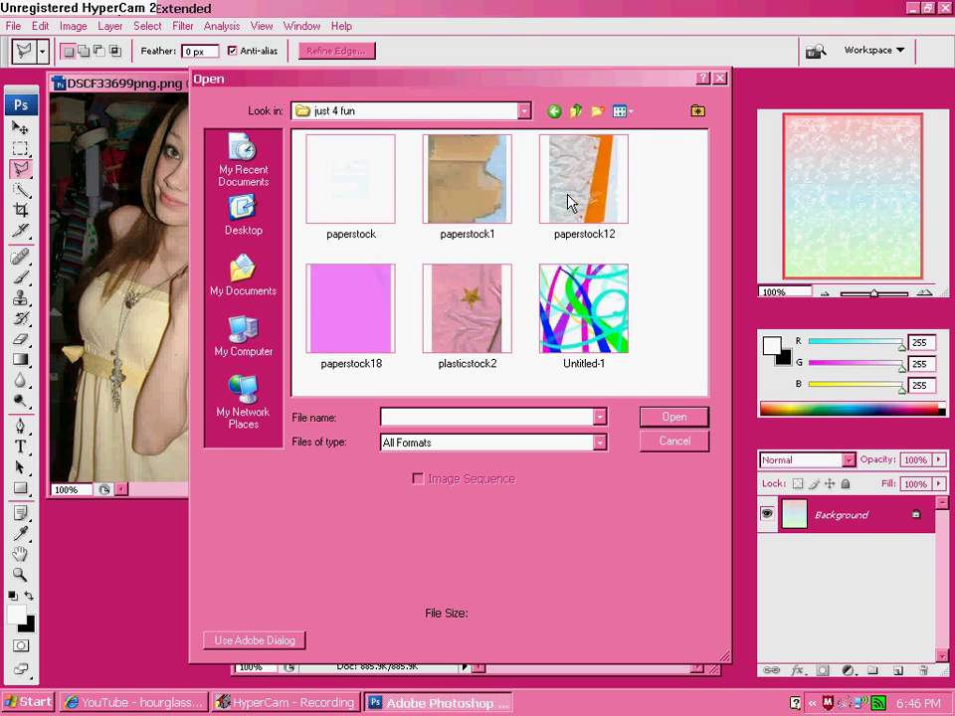
{"action": "left_click", "coordinate": [554, 111]}
{"action": "double_click", "coordinate": [474, 299]}
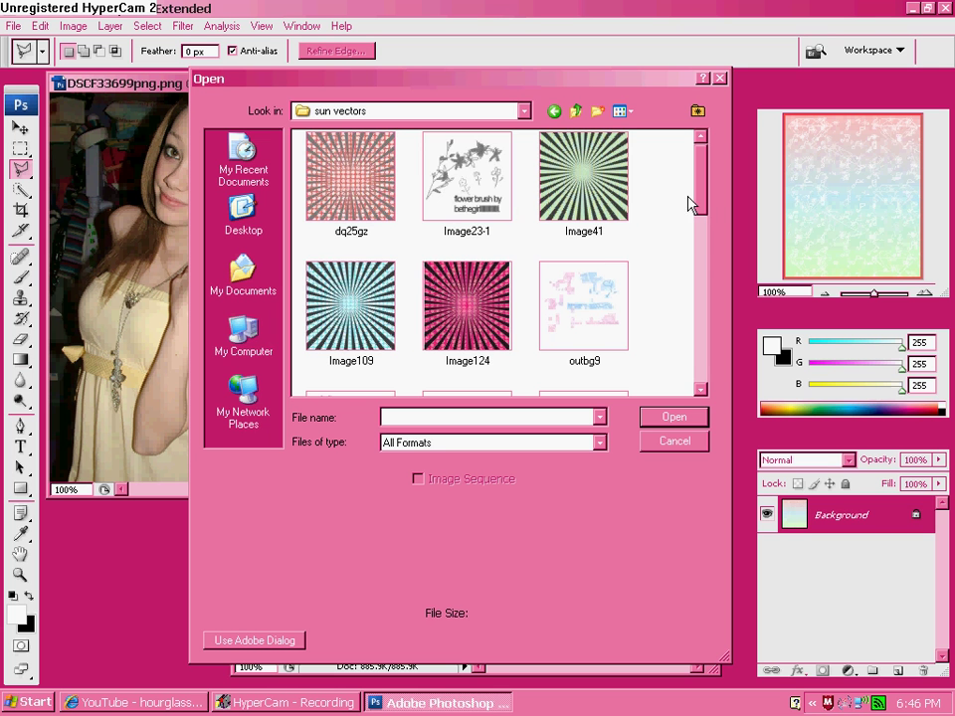
{"action": "scroll", "coordinate": [694, 206], "scroll_direction": "down", "scroll_amount": 1}
{"action": "scroll", "coordinate": [692, 194], "scroll_direction": "up", "scroll_amount": 1}
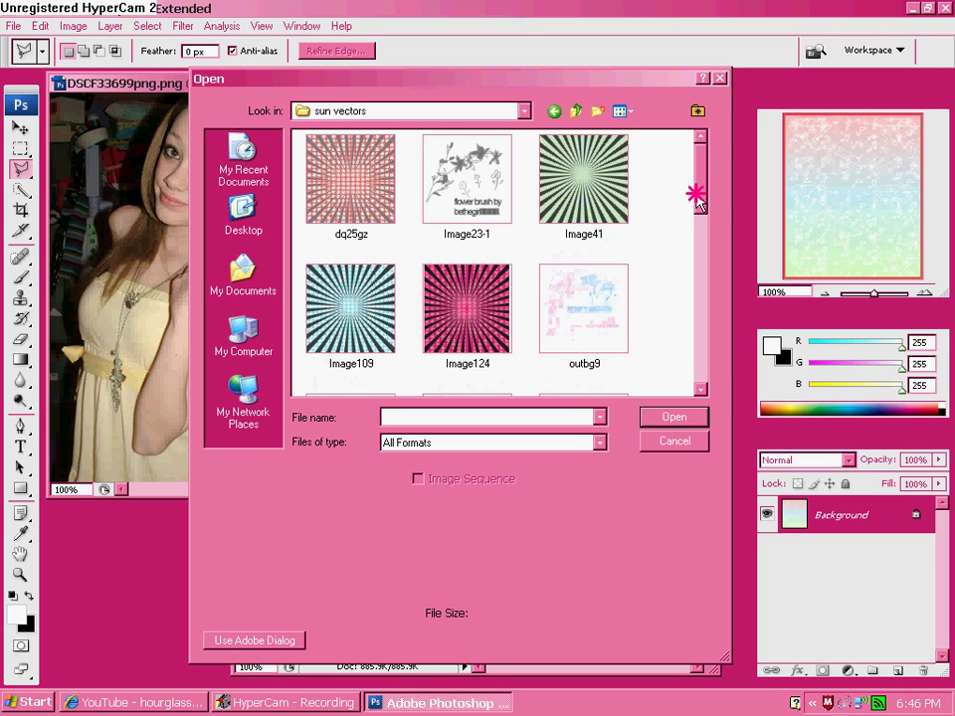
{"action": "double_click", "coordinate": [379, 287]}
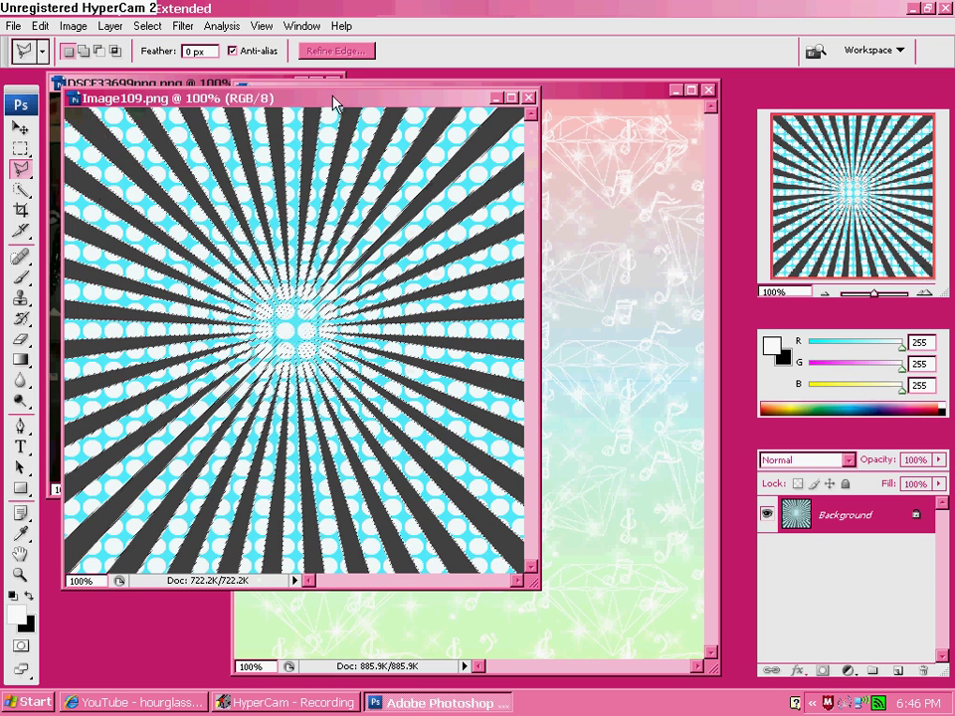
- Check the girl photo's image size without changing it
{"action": "left_click", "coordinate": [149, 82]}
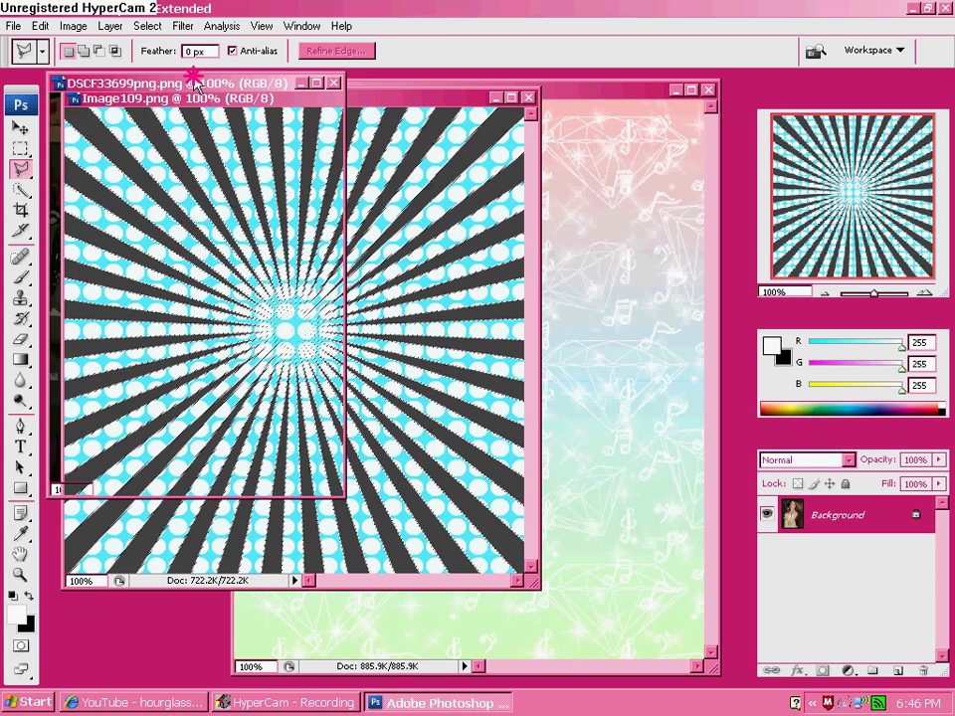
{"action": "left_click", "coordinate": [72, 26]}
{"action": "left_click", "coordinate": [130, 149]}
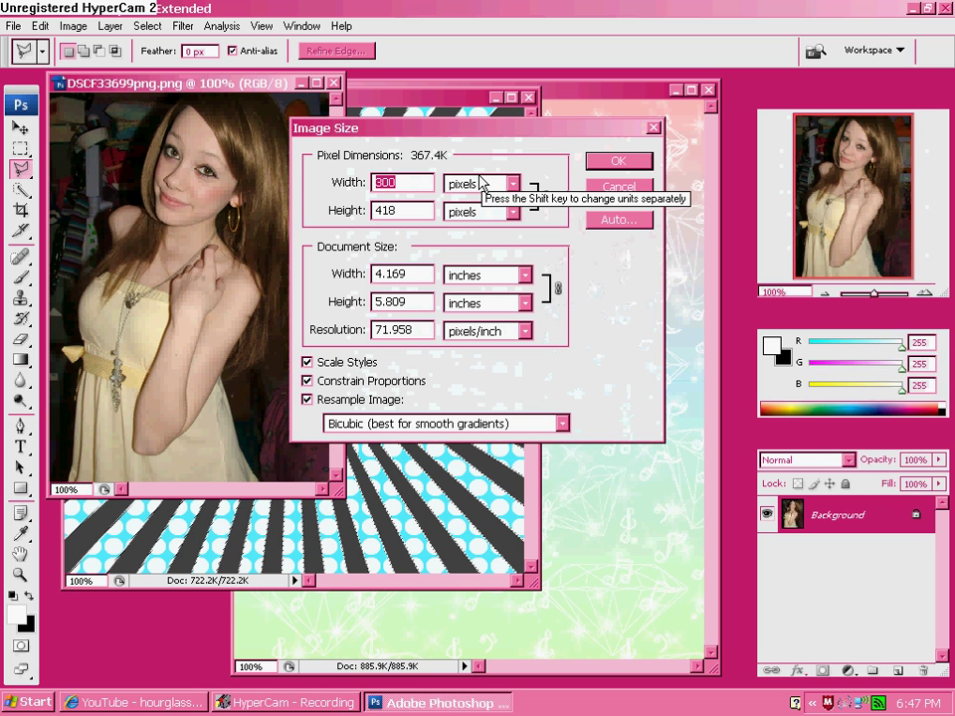
{"action": "left_click", "coordinate": [654, 128]}
- Resize the Image109 sunburst proportionally to 412 × 418 pixels
{"action": "left_click", "coordinate": [384, 97]}
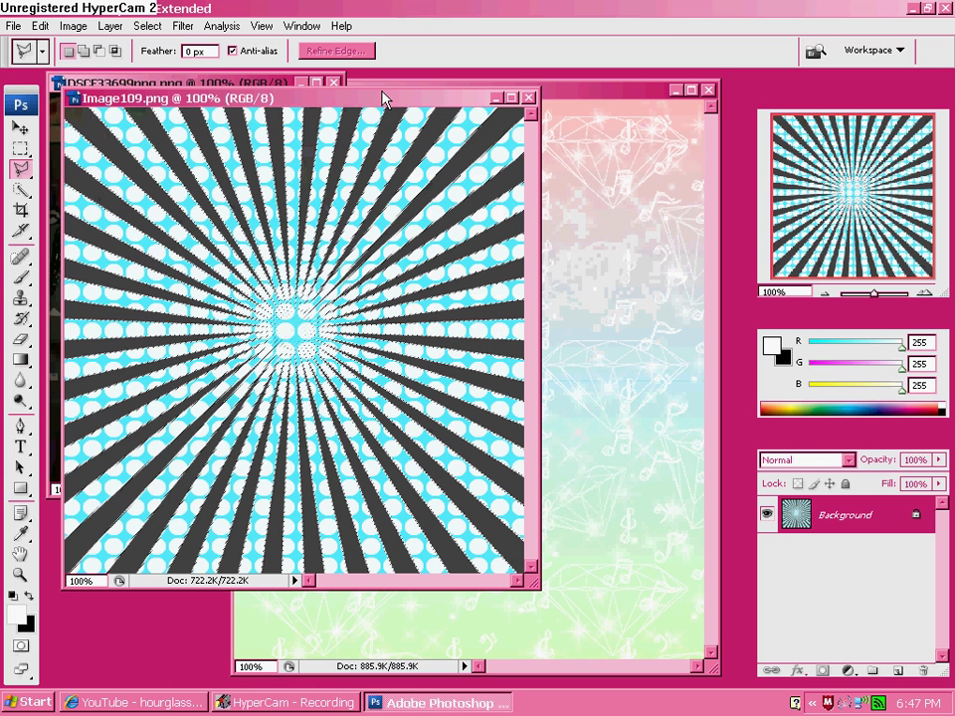
{"action": "left_click", "coordinate": [73, 26]}
{"action": "left_click", "coordinate": [110, 149]}
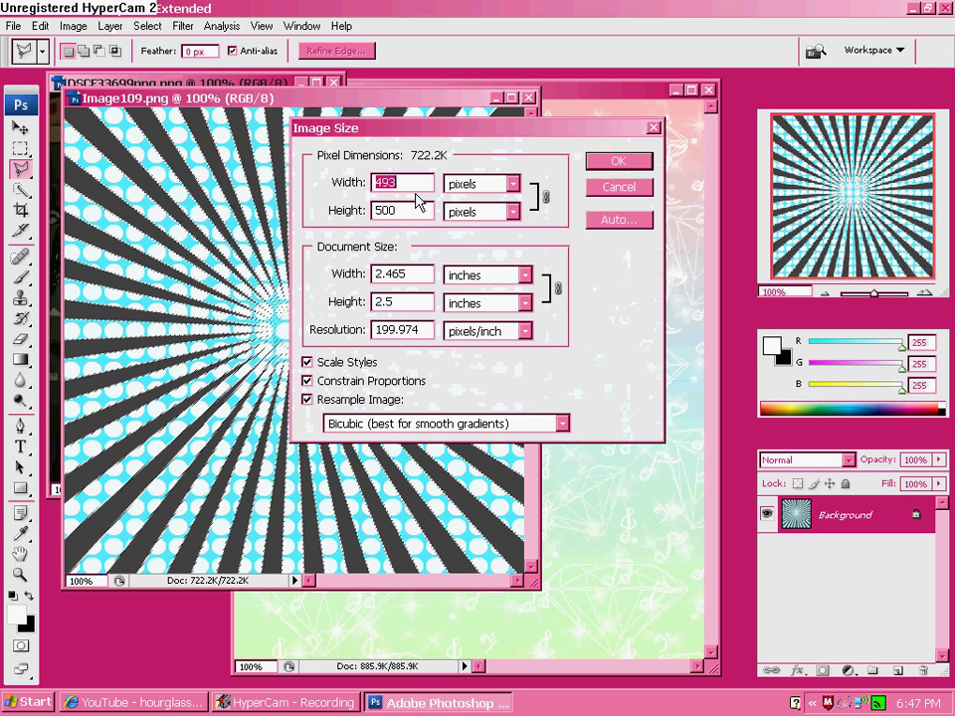
{"action": "type", "text": "300"}
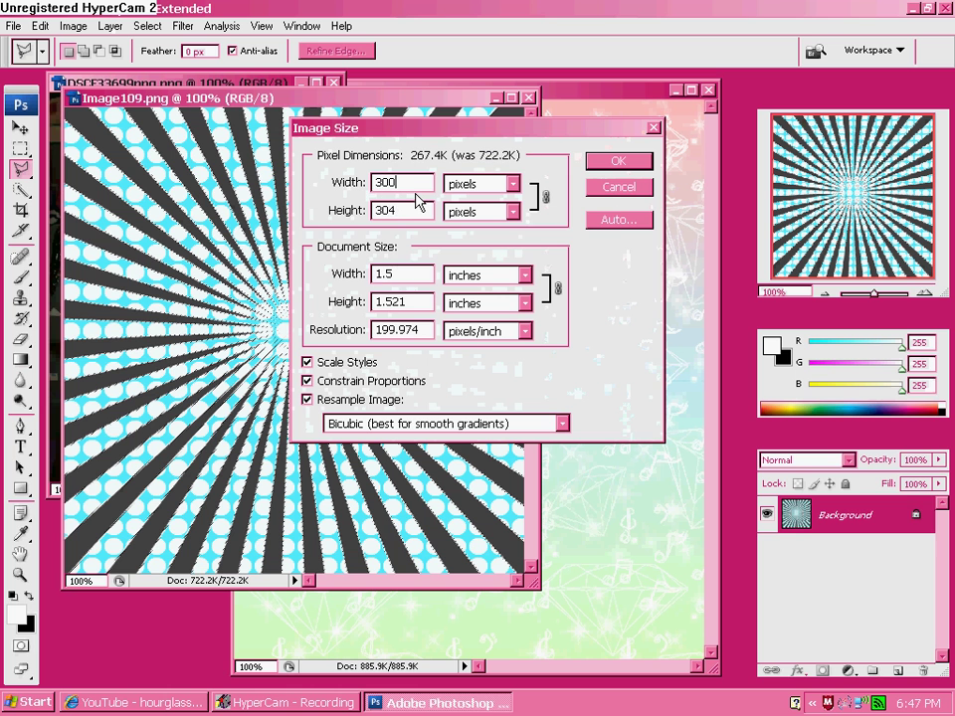
{"action": "key", "text": "Tab"}
{"action": "key", "text": "Tab"}
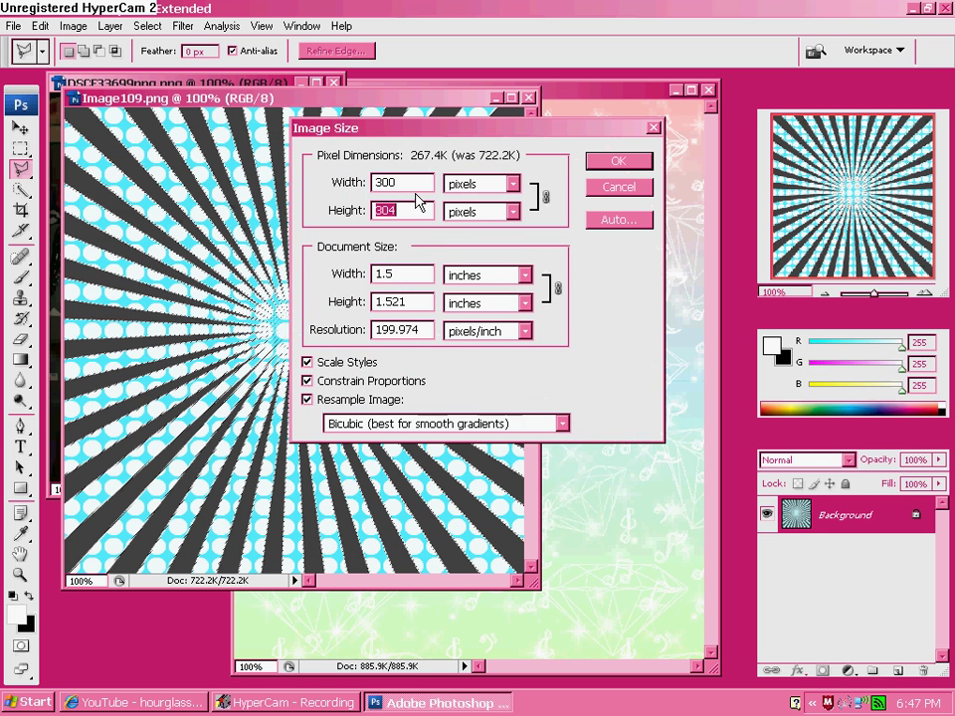
{"action": "type", "text": "418"}
{"action": "left_click", "coordinate": [601, 162]}
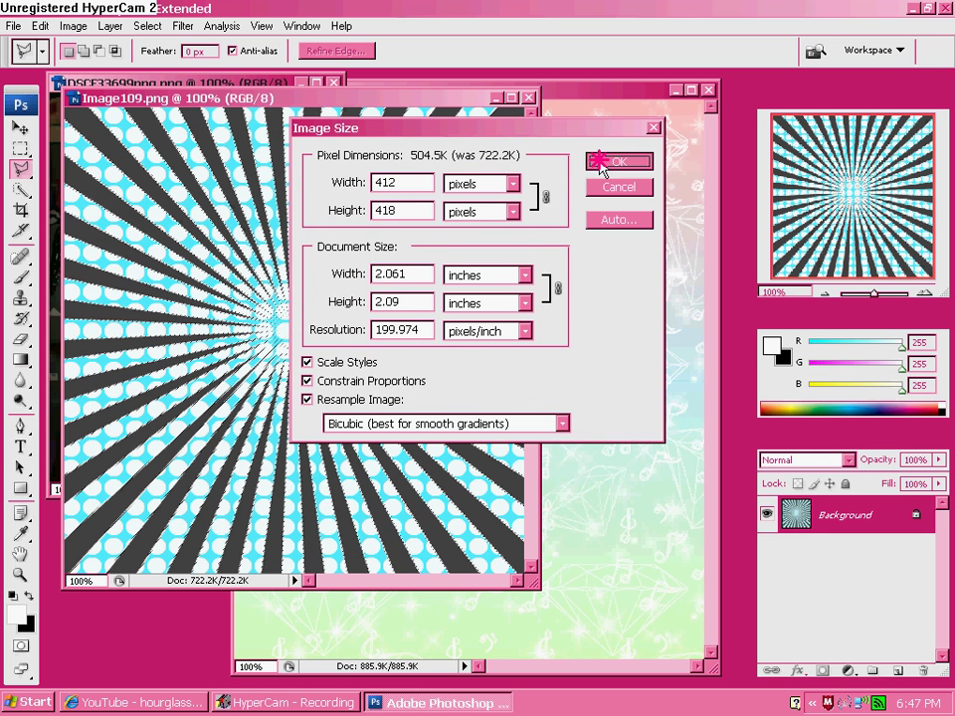
- Resize Untitled 1 to 300 × 418 pixels with Constrain Proportions turned off
{"action": "left_click", "coordinate": [518, 106]}
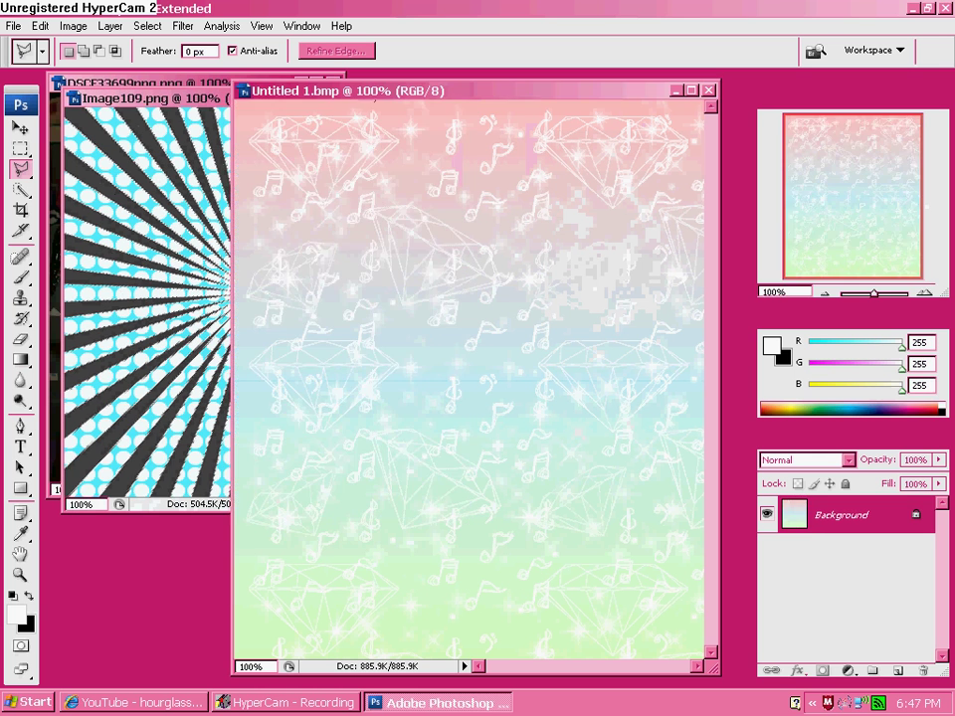
{"action": "left_click", "coordinate": [73, 26]}
{"action": "left_click", "coordinate": [100, 150]}
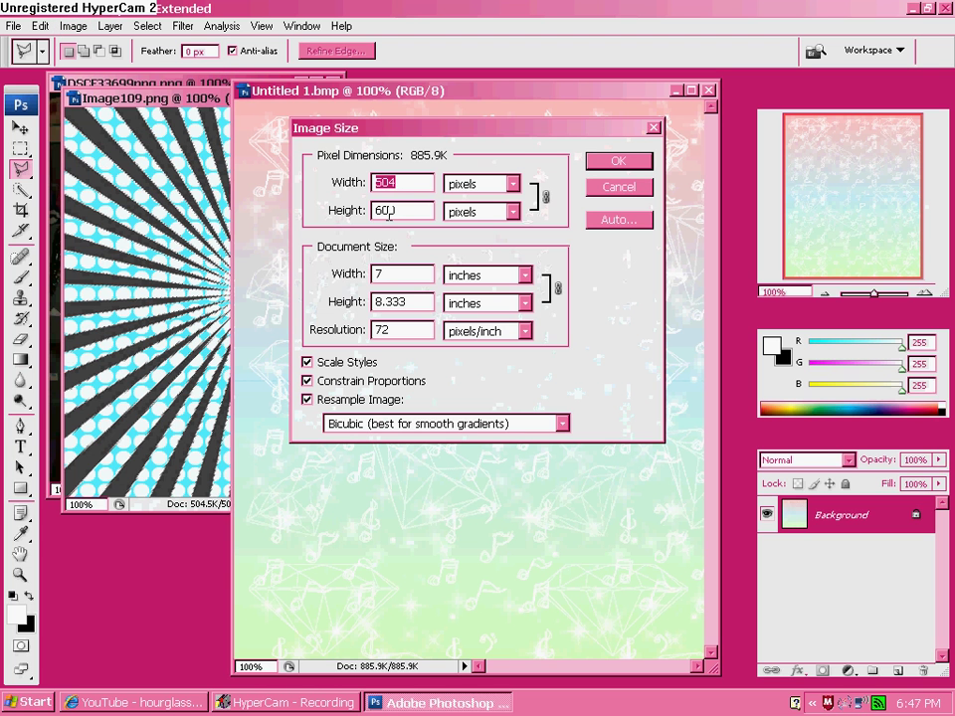
{"action": "type", "text": "300"}
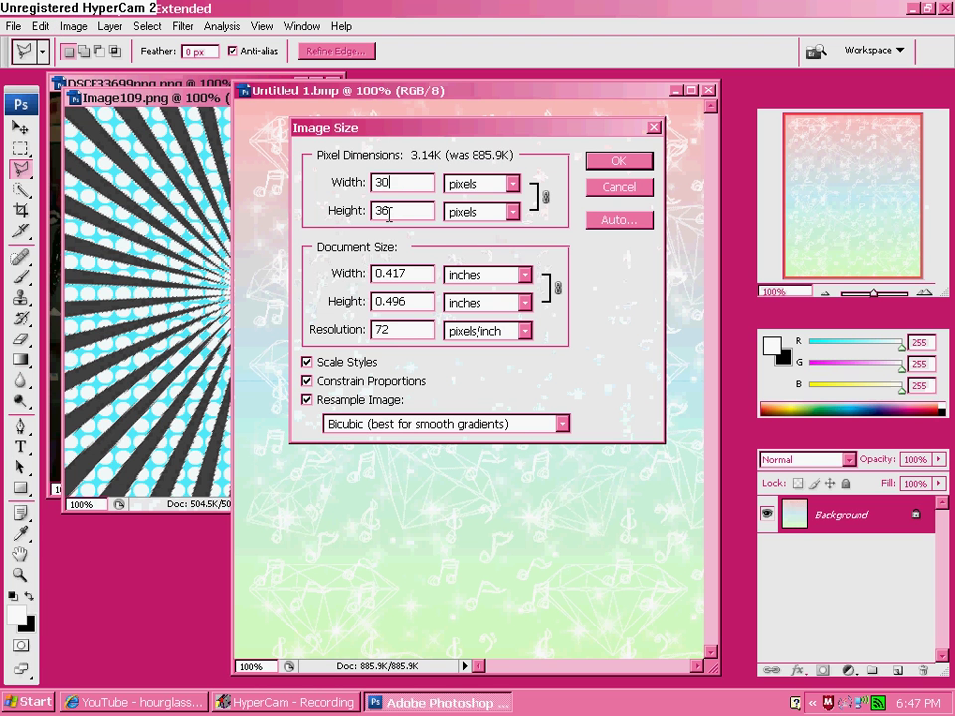
{"action": "key", "text": "Tab"}
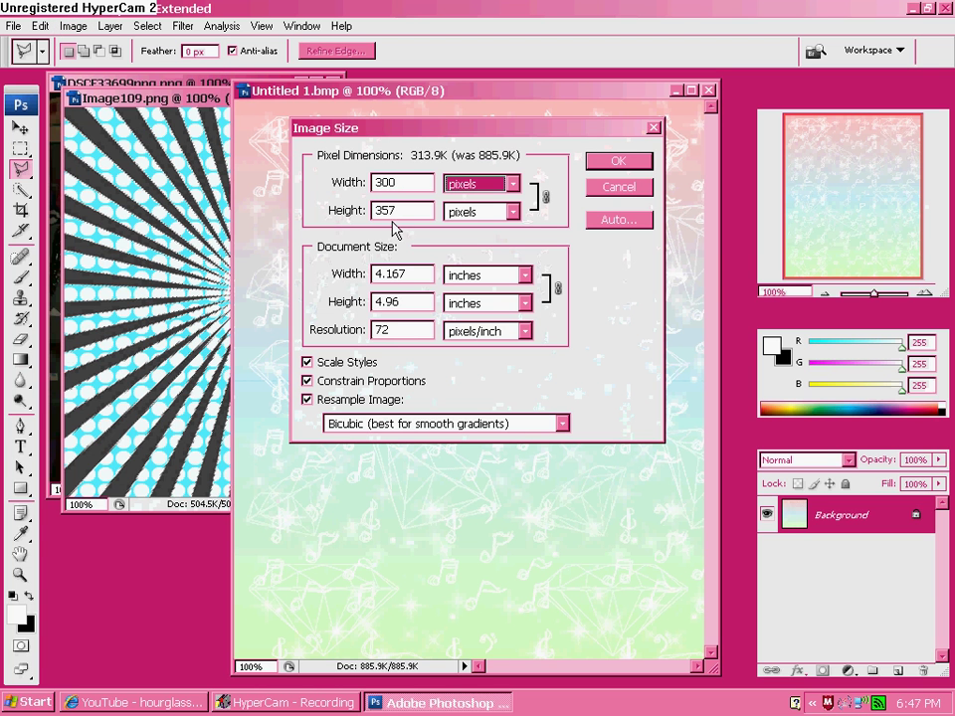
{"action": "left_click", "coordinate": [307, 381]}
{"action": "left_click", "coordinate": [360, 212]}
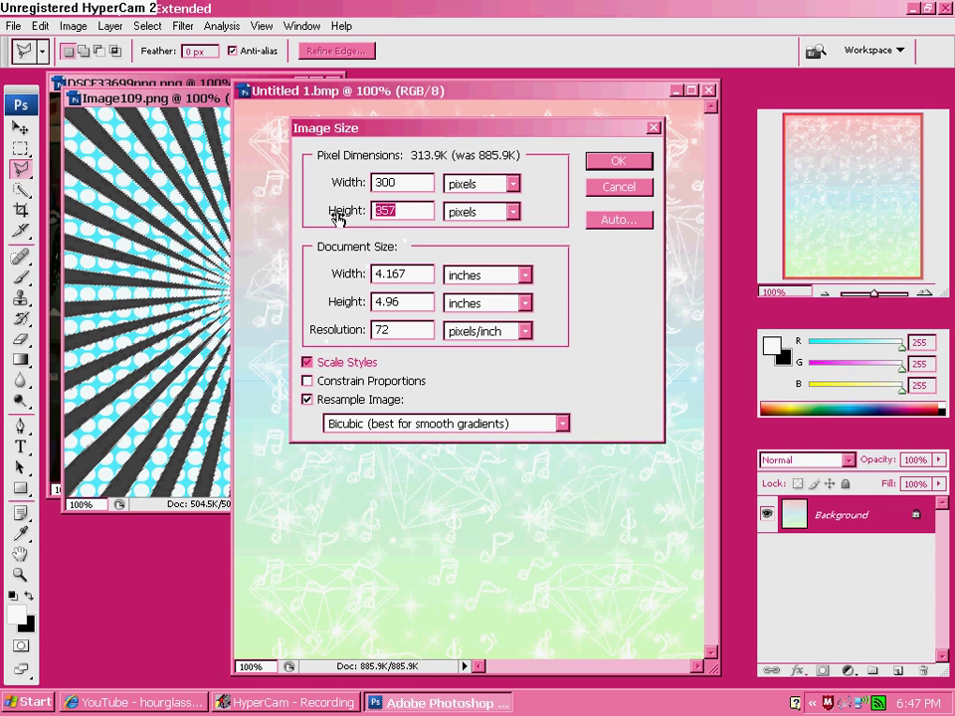
{"action": "type", "text": "418"}
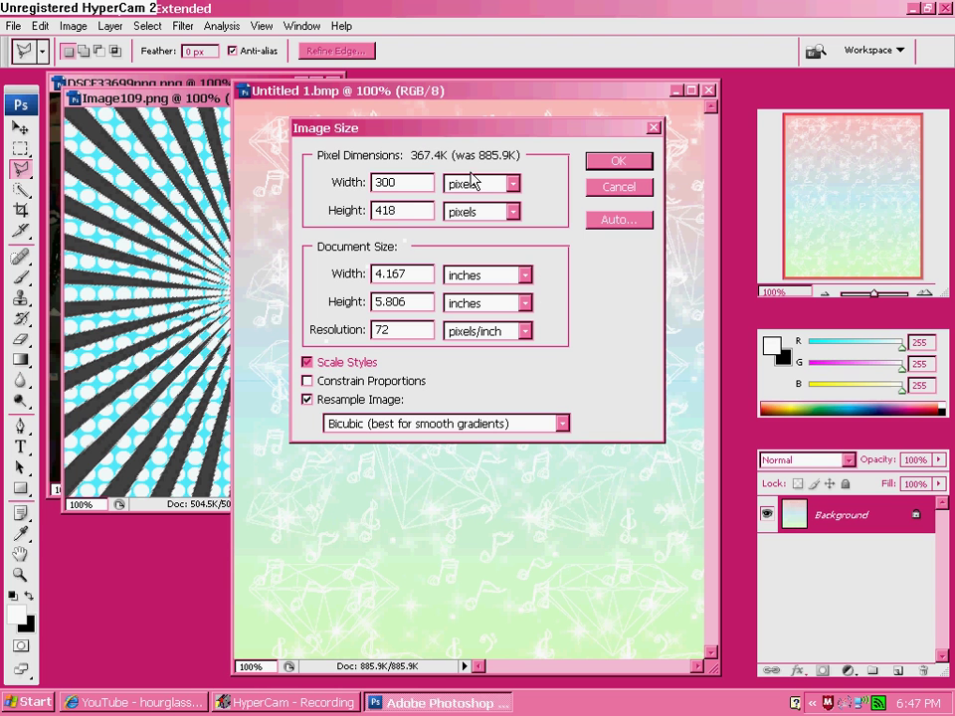
{"action": "left_click", "coordinate": [616, 161]}
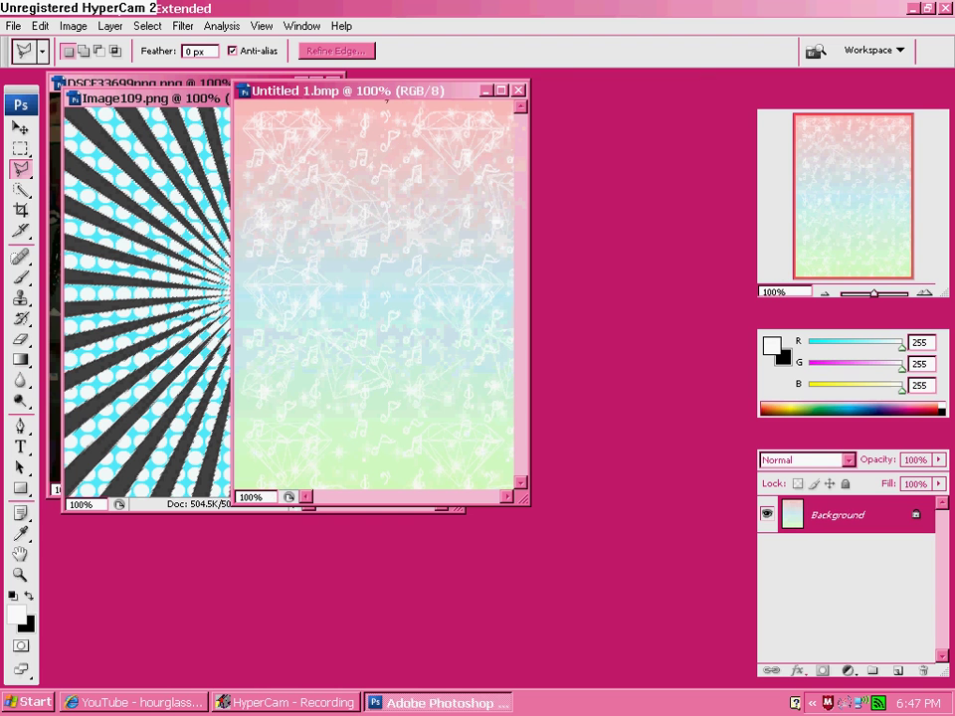
- Draw a stray thin selection on the pastel canvas while switching between documents
{"action": "left_click", "coordinate": [435, 112]}
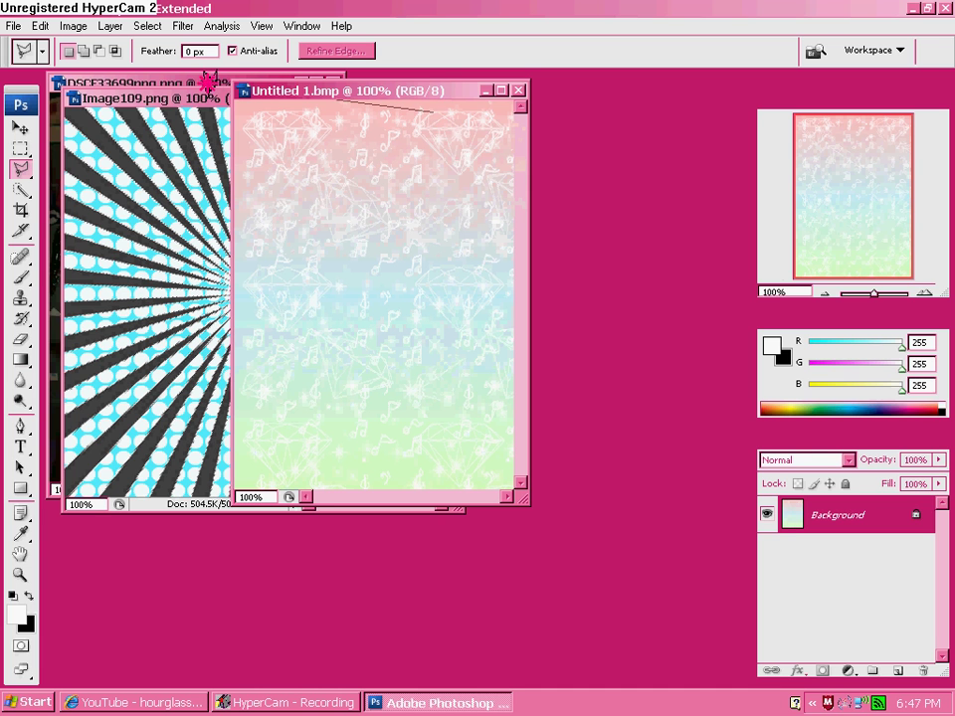
{"action": "left_click", "coordinate": [328, 97]}
{"action": "left_click", "coordinate": [435, 109]}
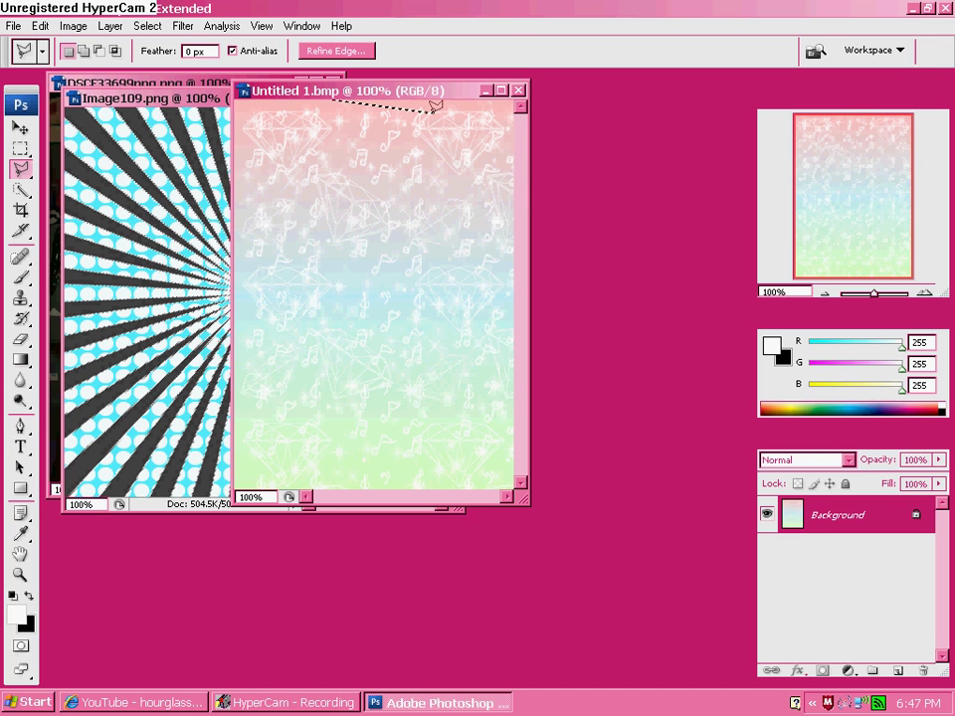
{"action": "left_click", "coordinate": [120, 82]}
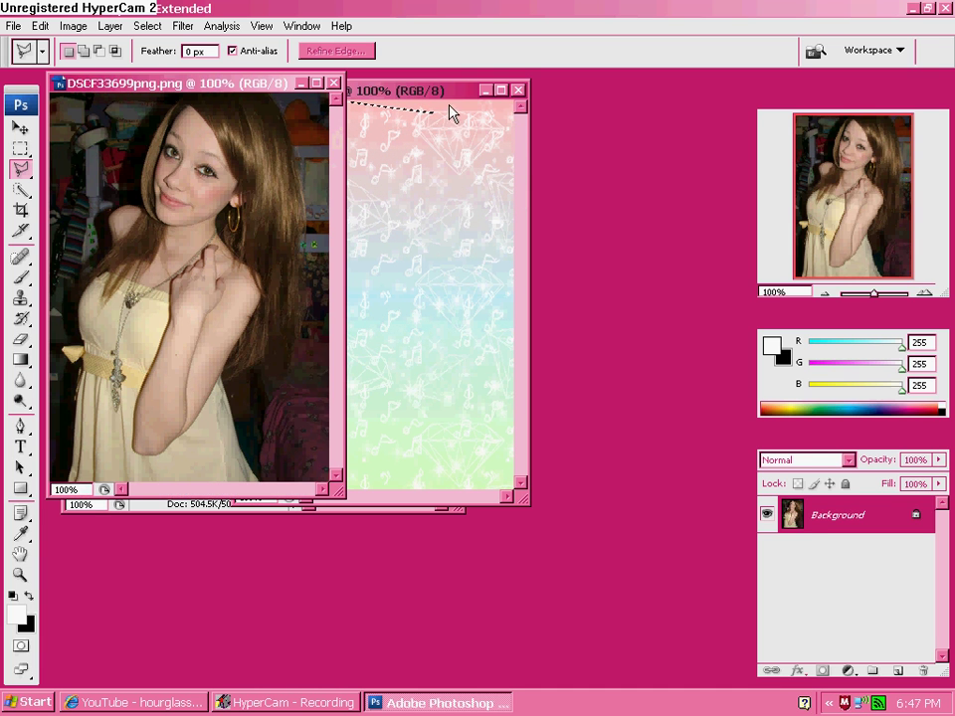
{"action": "left_click", "coordinate": [405, 110]}
{"action": "left_click", "coordinate": [136, 87]}
- Paste into the pastel background, then undo the unwanted paste
{"action": "key", "text": "ctrl+Tab"}
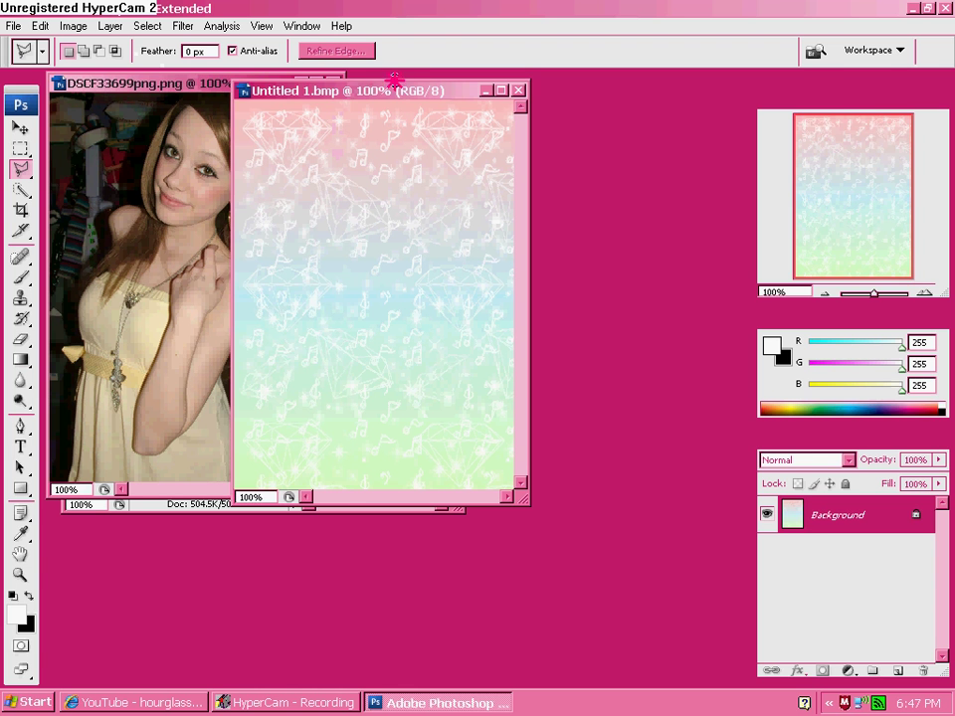
{"action": "left_click", "coordinate": [38, 26]}
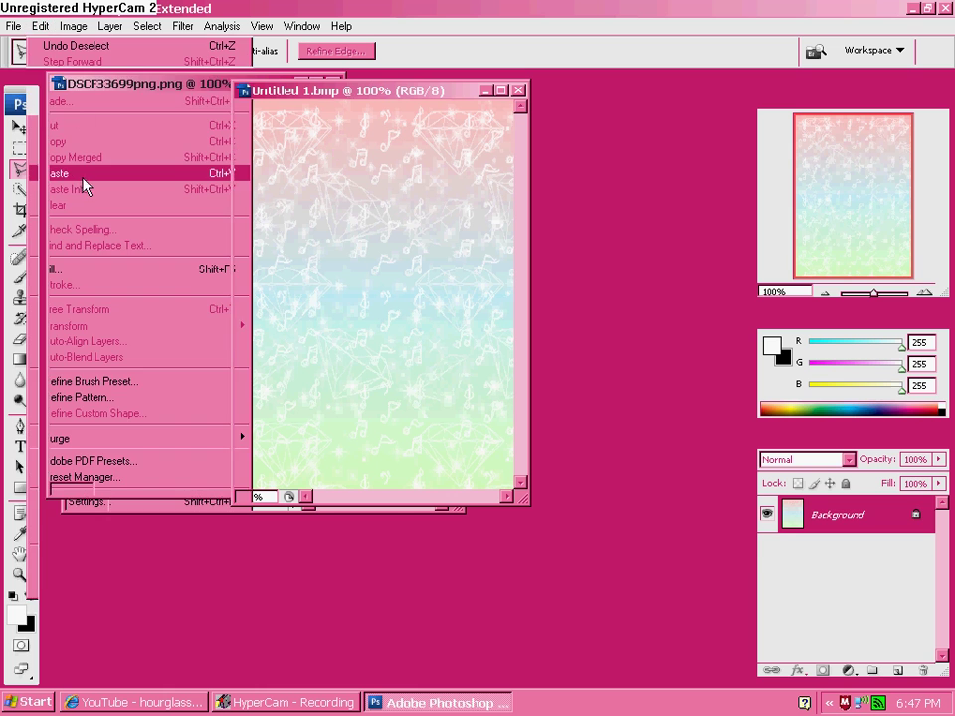
{"action": "left_click", "coordinate": [85, 172]}
{"action": "left_click", "coordinate": [38, 27]}
{"action": "left_click", "coordinate": [48, 43]}
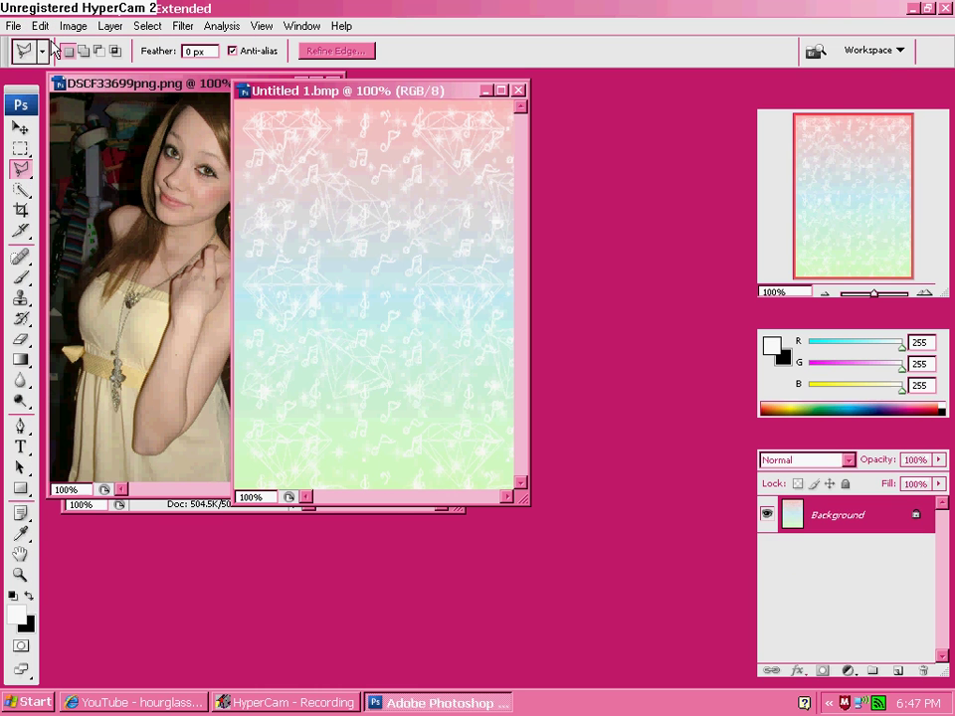
- Trace the girl's outline in DSCF33699png with the Polygonal Lasso and copy her
{"action": "left_click", "coordinate": [144, 88]}
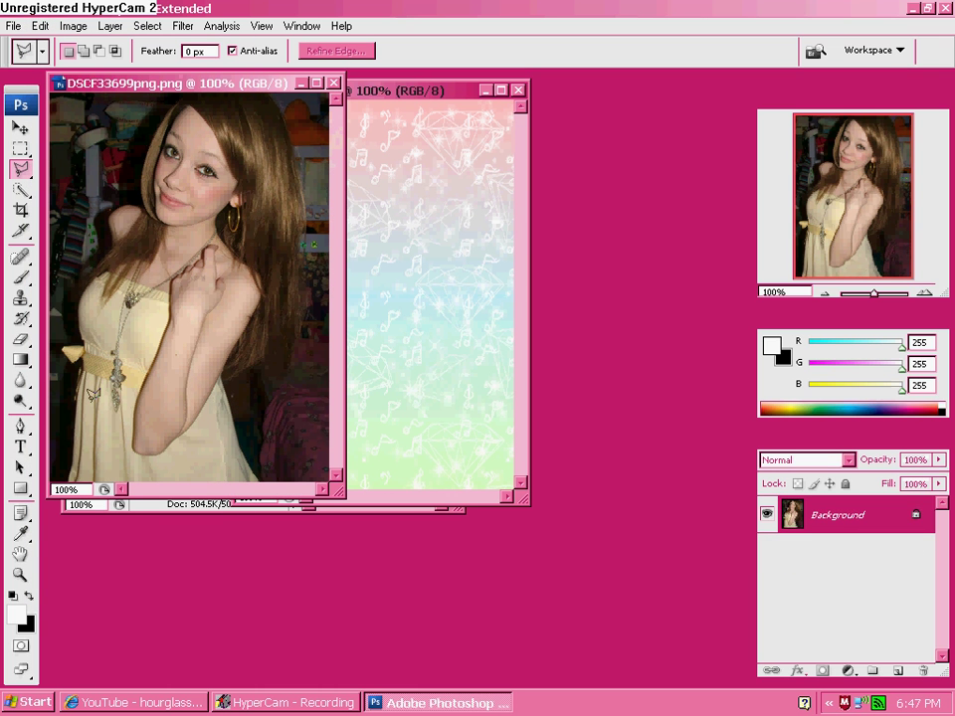
{"action": "left_click", "coordinate": [75, 465]}
{"action": "left_click", "coordinate": [80, 392]}
{"action": "left_click", "coordinate": [68, 348]}
{"action": "left_click", "coordinate": [81, 283]}
{"action": "left_click", "coordinate": [130, 196]}
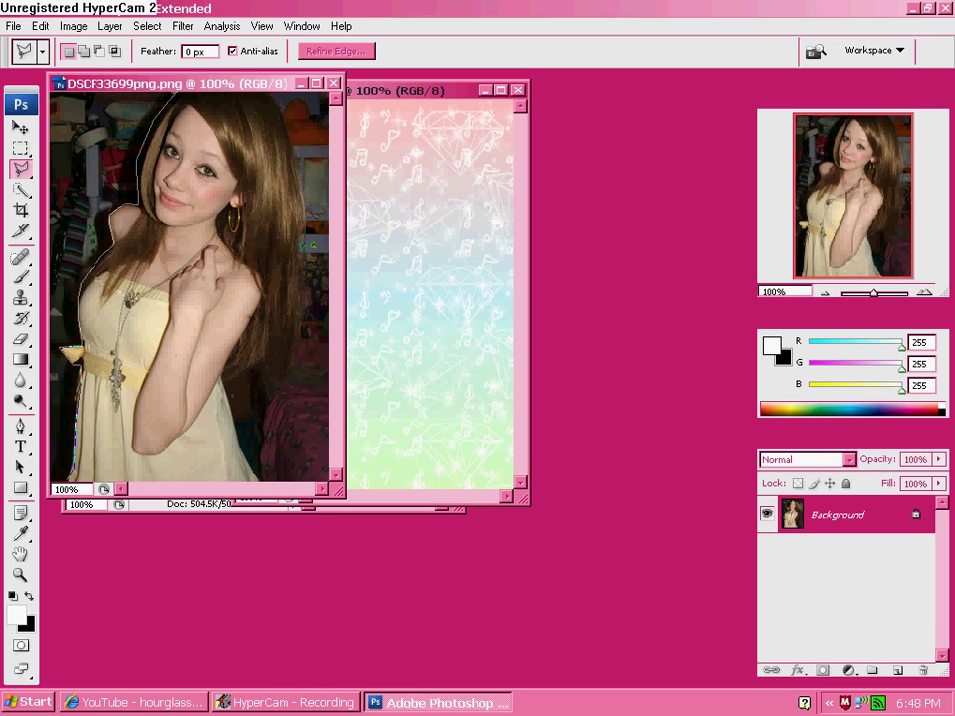
{"action": "mouse_move", "coordinate": [276, 96]}
{"action": "left_mouse_down"}
{"action": "mouse_move", "coordinate": [303, 209]}
{"action": "mouse_move", "coordinate": [298, 266]}
{"action": "left_mouse_up"}
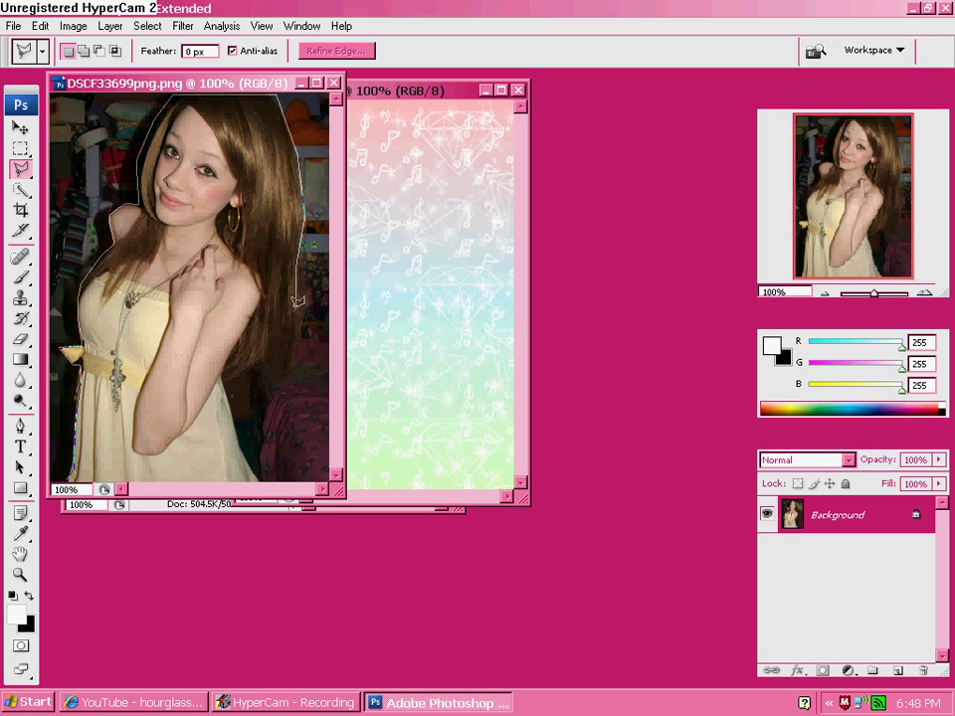
{"action": "mouse_move", "coordinate": [278, 328]}
{"action": "left_mouse_down"}
{"action": "mouse_move", "coordinate": [257, 334]}
{"action": "mouse_move", "coordinate": [251, 367]}
{"action": "mouse_move", "coordinate": [222, 378]}
{"action": "mouse_move", "coordinate": [260, 463]}
{"action": "mouse_move", "coordinate": [52, 360]}
{"action": "left_mouse_up"}
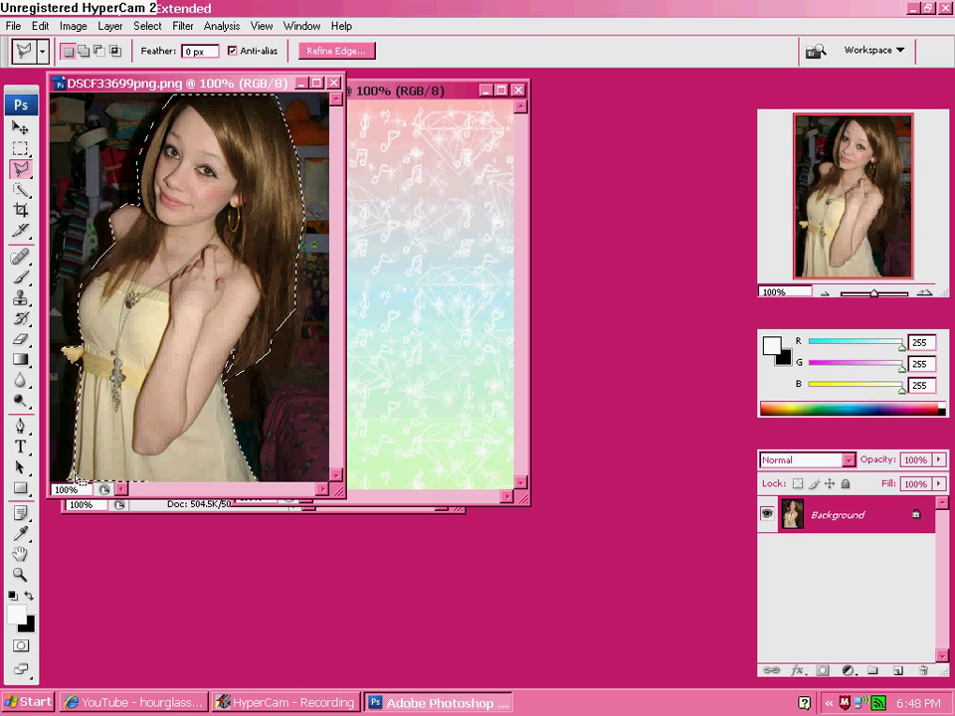
{"action": "left_click", "coordinate": [40, 26]}
{"action": "left_click", "coordinate": [239, 142]}
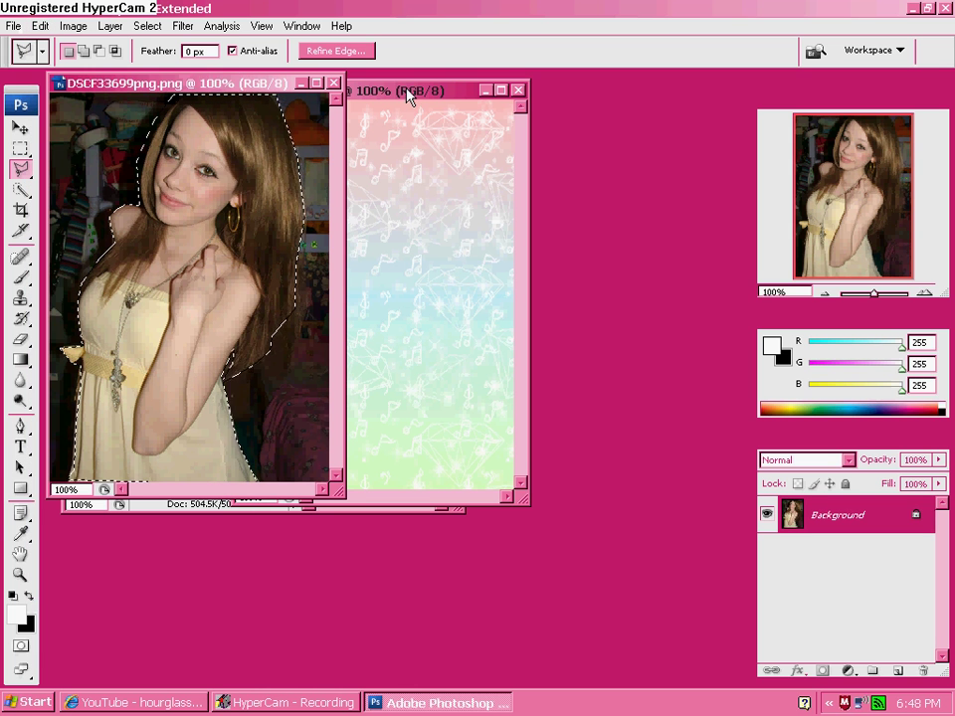
- Paste the girl into Untitled 1 as Layer 1 and nudge her right with the Move tool
{"action": "left_click", "coordinate": [411, 91]}
{"action": "left_click", "coordinate": [40, 25]}
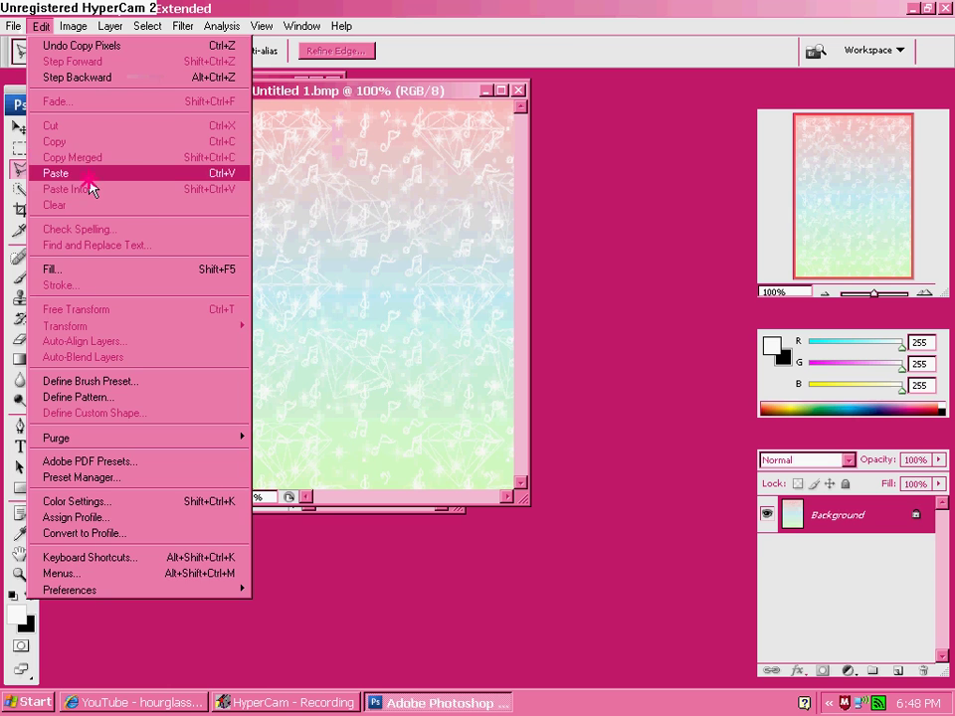
{"action": "left_click", "coordinate": [56, 173]}
{"action": "left_click", "coordinate": [18, 128]}
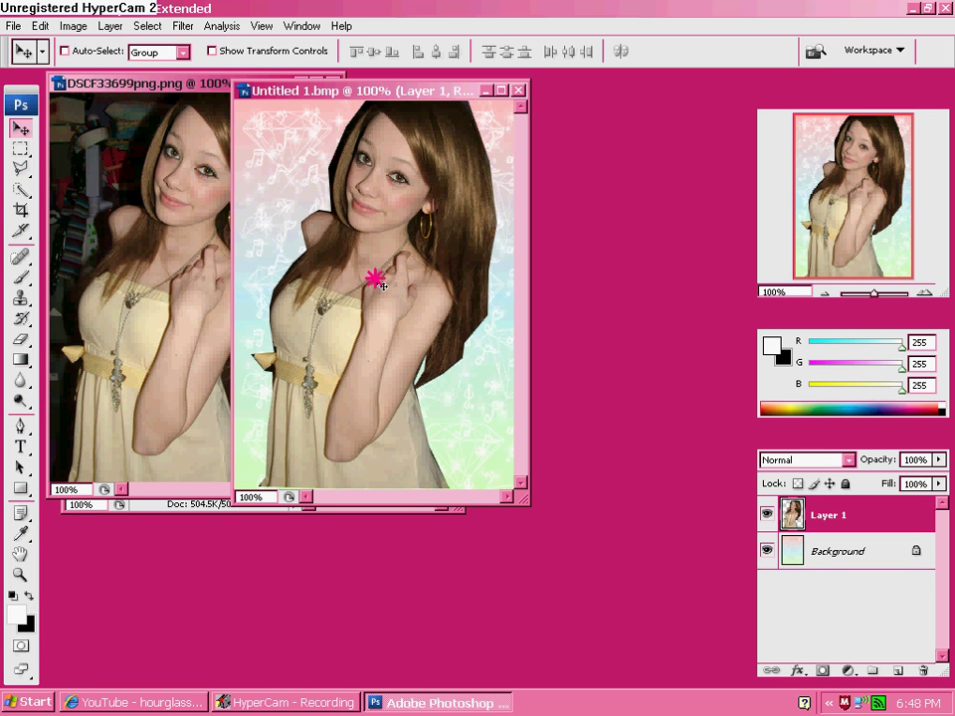
{"action": "mouse_move", "coordinate": [375, 274]}
{"action": "left_mouse_down"}
{"action": "mouse_move", "coordinate": [352, 278]}
{"action": "mouse_move", "coordinate": [399, 270]}
{"action": "mouse_move", "coordinate": [399, 279]}
{"action": "mouse_move", "coordinate": [394, 247]}
{"action": "mouse_move", "coordinate": [330, 252]}
{"action": "mouse_move", "coordinate": [395, 250]}
{"action": "left_mouse_up"}
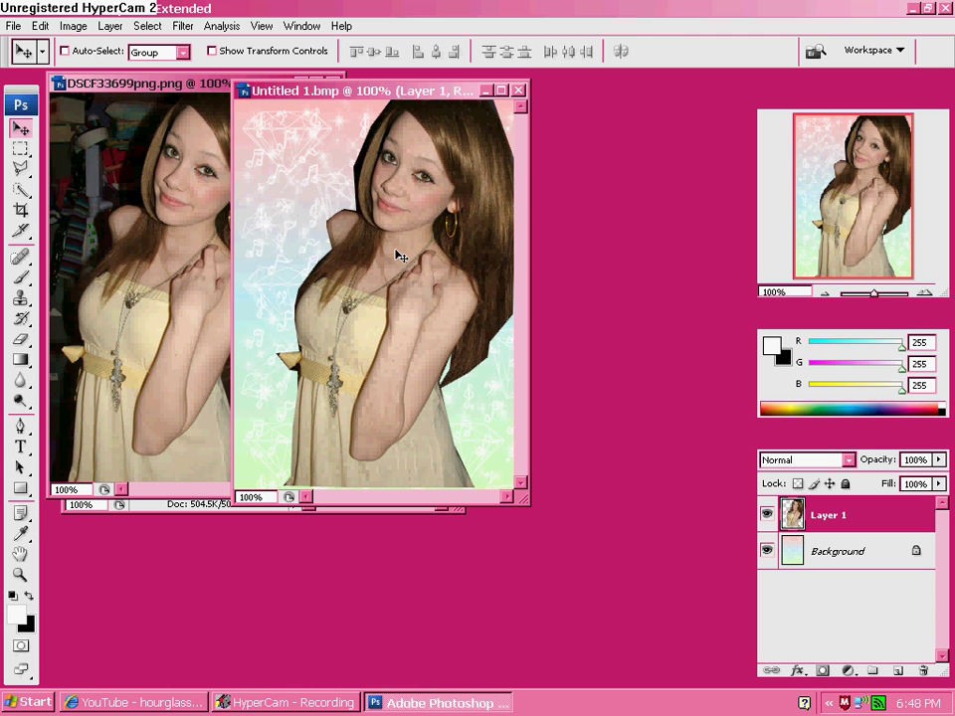
{"action": "left_click", "coordinate": [19, 167]}
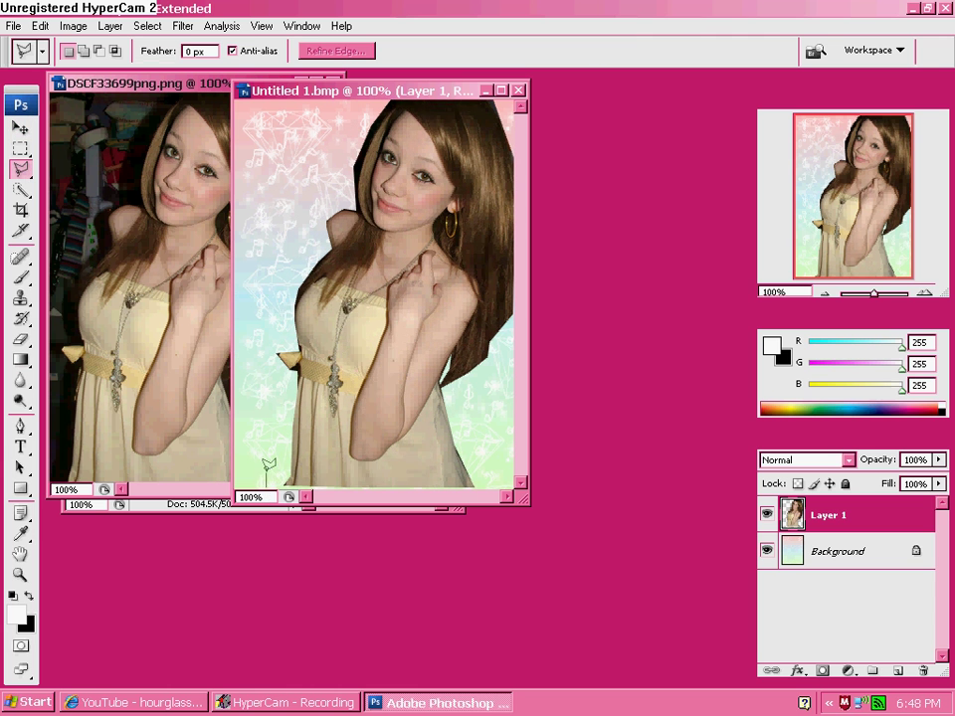
- Lasso a loose outline around the girl, keeping a margin of pastel background
{"action": "mouse_move", "coordinate": [267, 482]}
{"action": "left_mouse_down"}
{"action": "mouse_move", "coordinate": [281, 398]}
{"action": "mouse_move", "coordinate": [261, 374]}
{"action": "mouse_move", "coordinate": [258, 337]}
{"action": "mouse_move", "coordinate": [270, 334]}
{"action": "mouse_move", "coordinate": [280, 270]}
{"action": "left_mouse_up"}
{"action": "mouse_move", "coordinate": [310, 215]}
{"action": "left_mouse_down"}
{"action": "mouse_move", "coordinate": [316, 197]}
{"action": "mouse_move", "coordinate": [341, 183]}
{"action": "mouse_move", "coordinate": [350, 110]}
{"action": "mouse_move", "coordinate": [529, 92]}
{"action": "mouse_move", "coordinate": [518, 407]}
{"action": "left_mouse_up"}
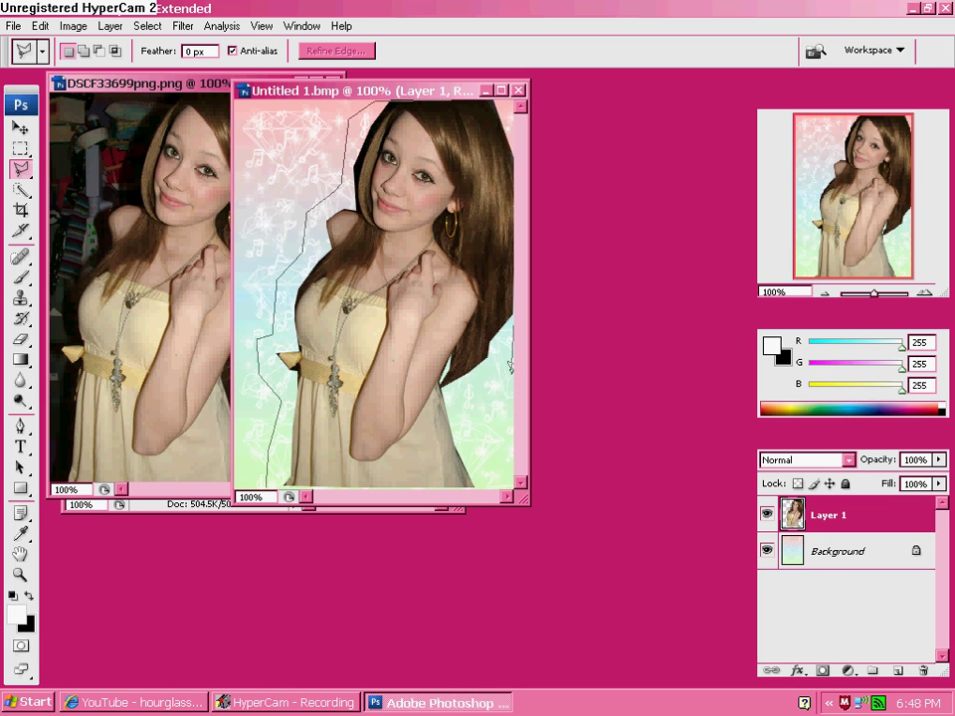
{"action": "mouse_move", "coordinate": [472, 371]}
{"action": "left_mouse_down"}
{"action": "mouse_move", "coordinate": [464, 393]}
{"action": "mouse_move", "coordinate": [503, 429]}
{"action": "mouse_move", "coordinate": [510, 465]}
{"action": "mouse_move", "coordinate": [494, 494]}
{"action": "mouse_move", "coordinate": [288, 494]}
{"action": "mouse_move", "coordinate": [266, 478]}
{"action": "left_mouse_up"}
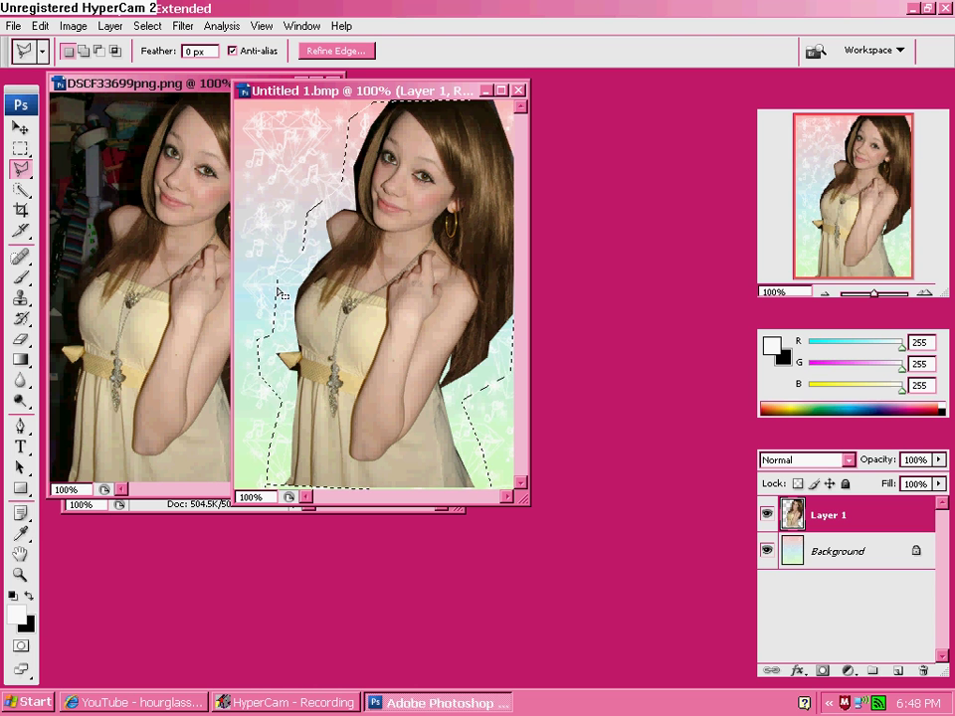
- Copy Merged the girl with her pastel margin, paste into Image109, and move her right
{"action": "left_click", "coordinate": [39, 26]}
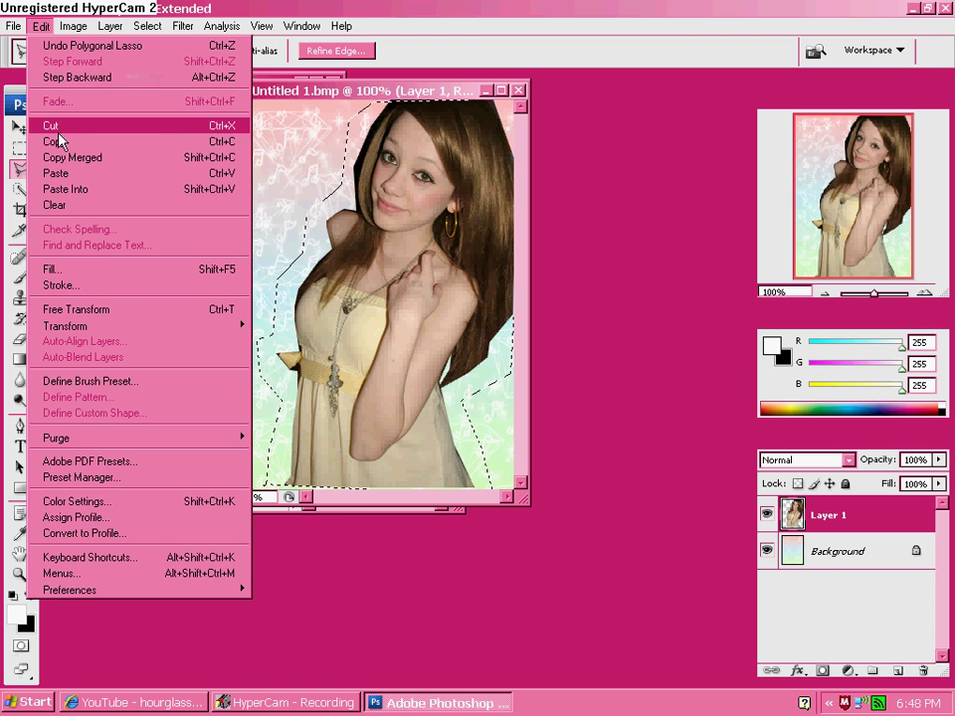
{"action": "left_click", "coordinate": [60, 158]}
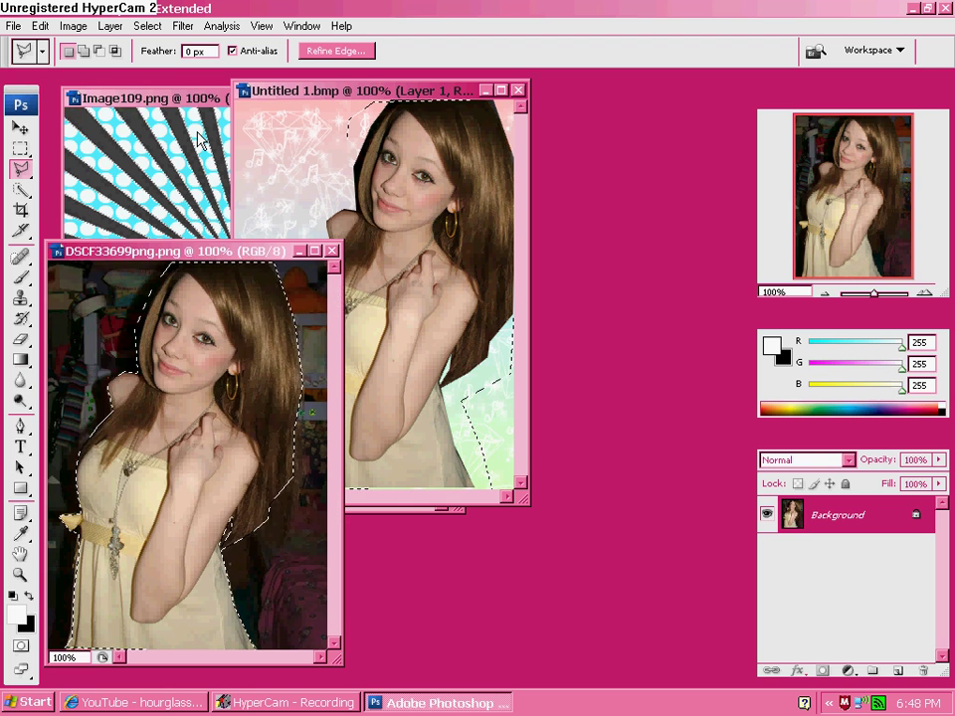
{"action": "left_click", "coordinate": [167, 100]}
{"action": "left_click", "coordinate": [40, 25]}
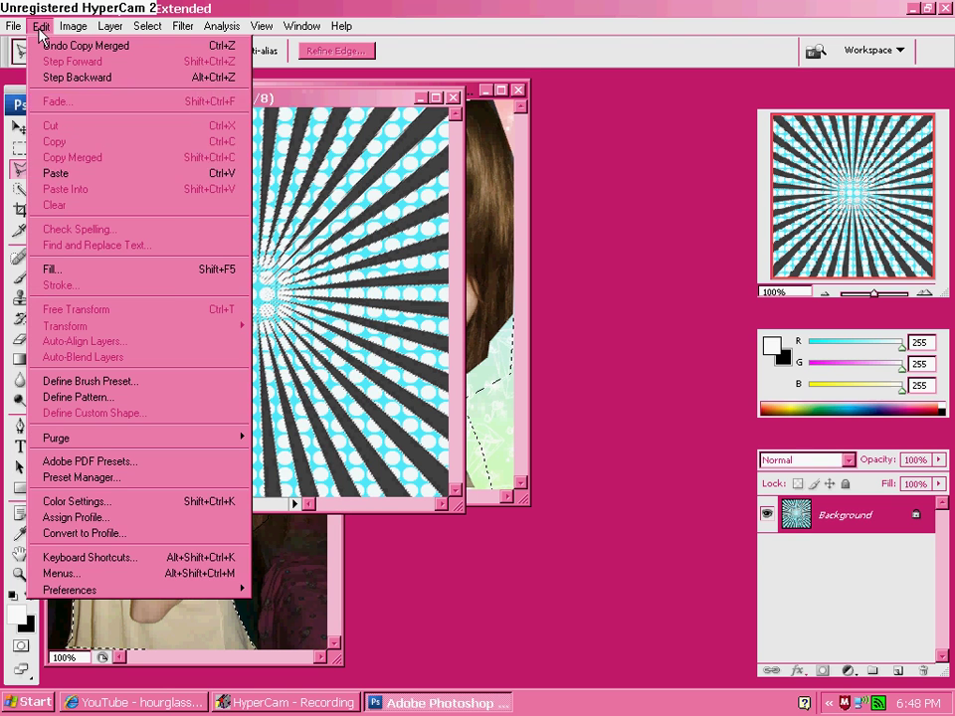
{"action": "left_click", "coordinate": [85, 176]}
{"action": "left_click", "coordinate": [20, 128]}
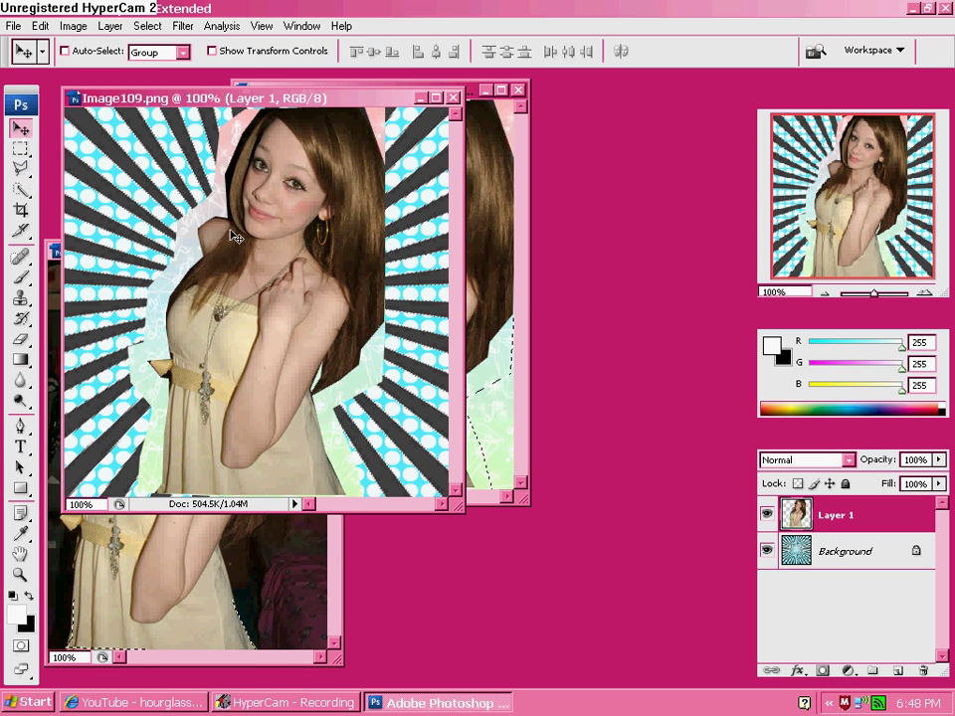
{"action": "left_click_drag", "start_coordinate": [229, 208], "coordinate": [296, 236]}
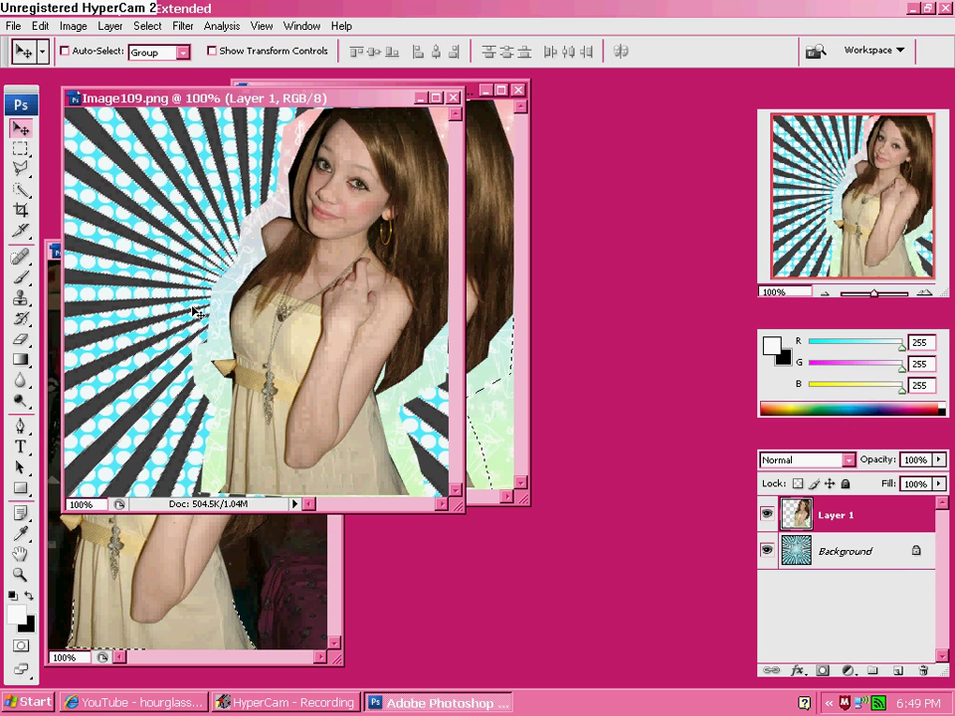
{"action": "left_click", "coordinate": [278, 392]}
- Add a Drop Shadow layer style to Layer 1
{"action": "left_click", "coordinate": [79, 26]}
{"action": "mouse_move", "coordinate": [110, 26]}
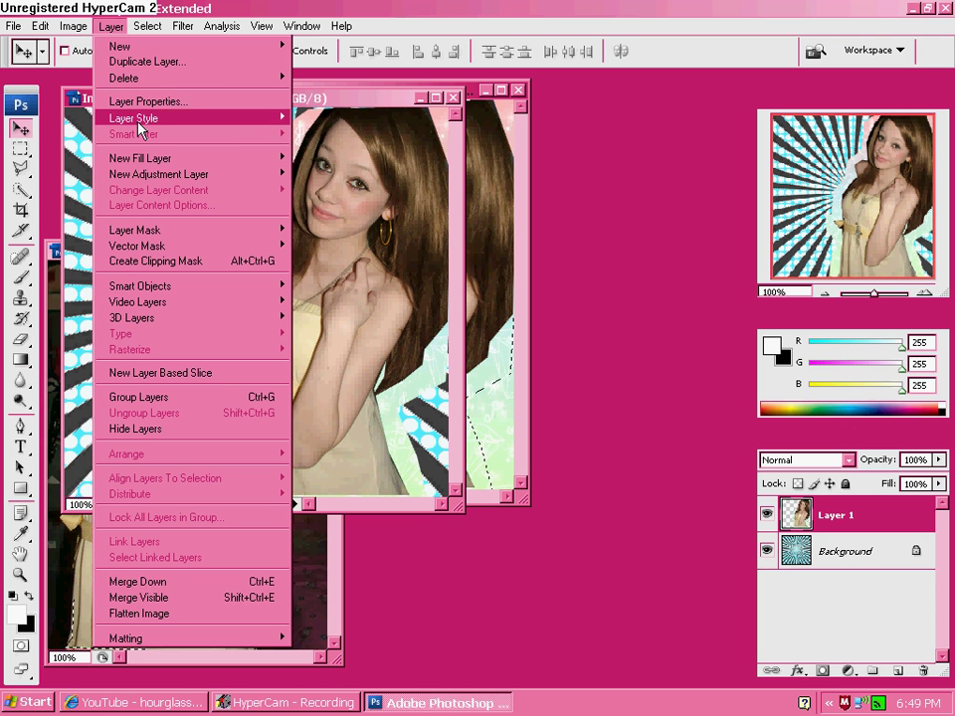
{"action": "mouse_move", "coordinate": [140, 118]}
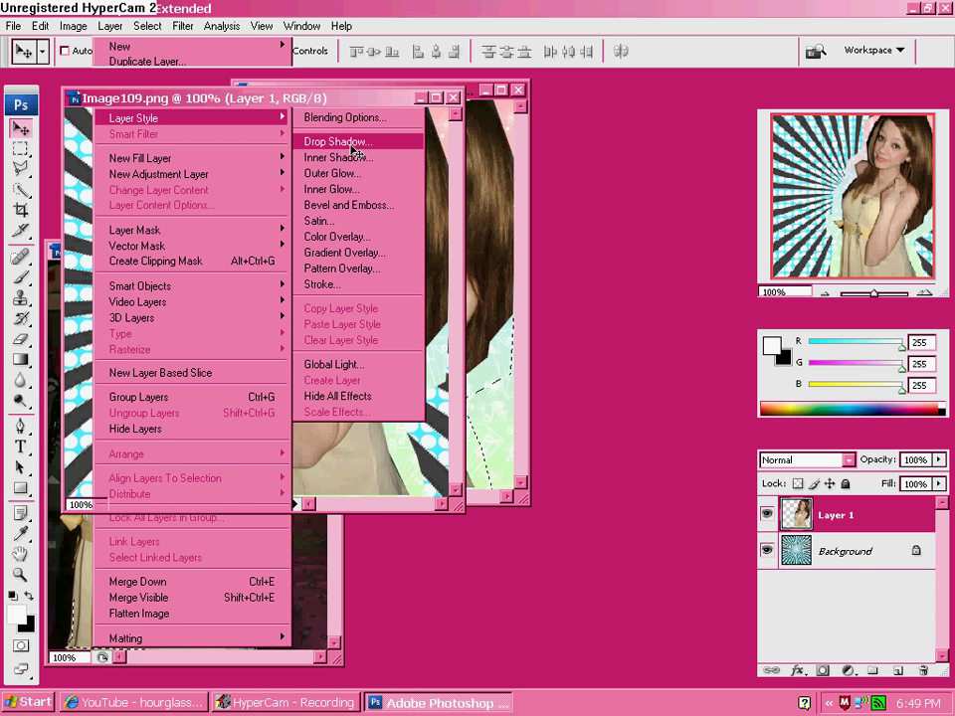
{"action": "left_click", "coordinate": [338, 141]}
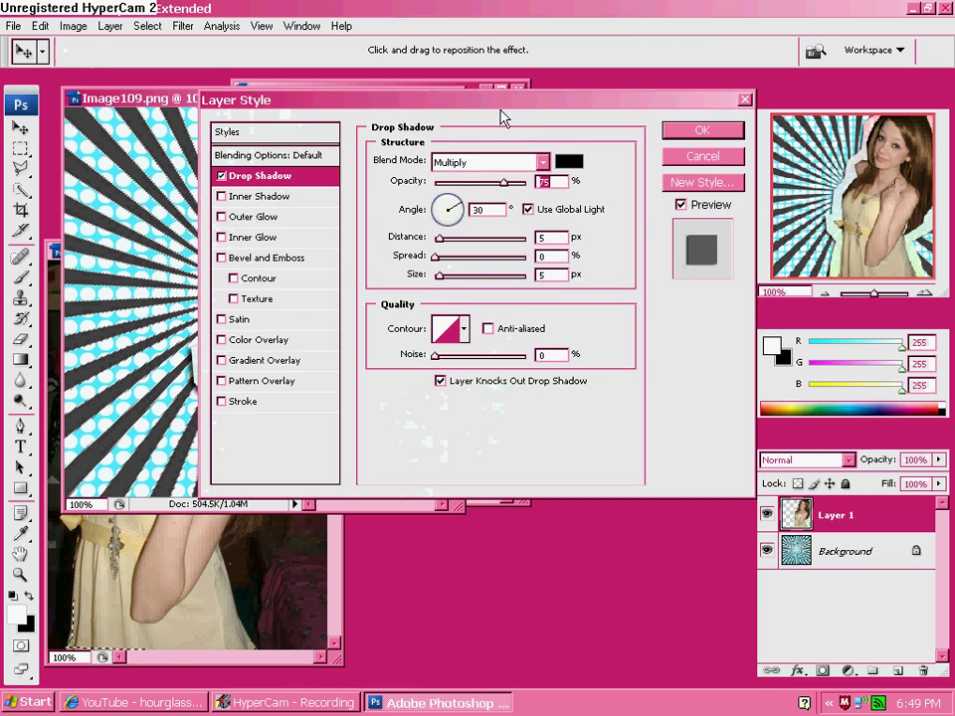
{"action": "left_click_drag", "start_coordinate": [379, 94], "coordinate": [500, 343]}
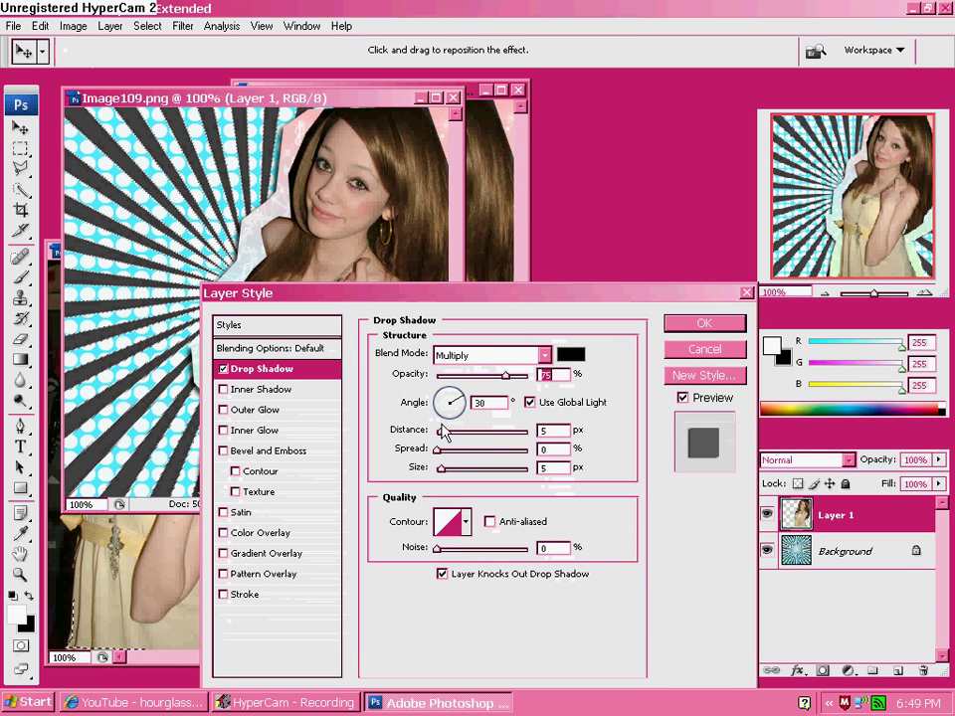
- Tune the shadow to 5 px distance, 6% spread and 4 px size
{"action": "left_click", "coordinate": [442, 430]}
{"action": "left_click_drag", "start_coordinate": [443, 434], "coordinate": [440, 432]}
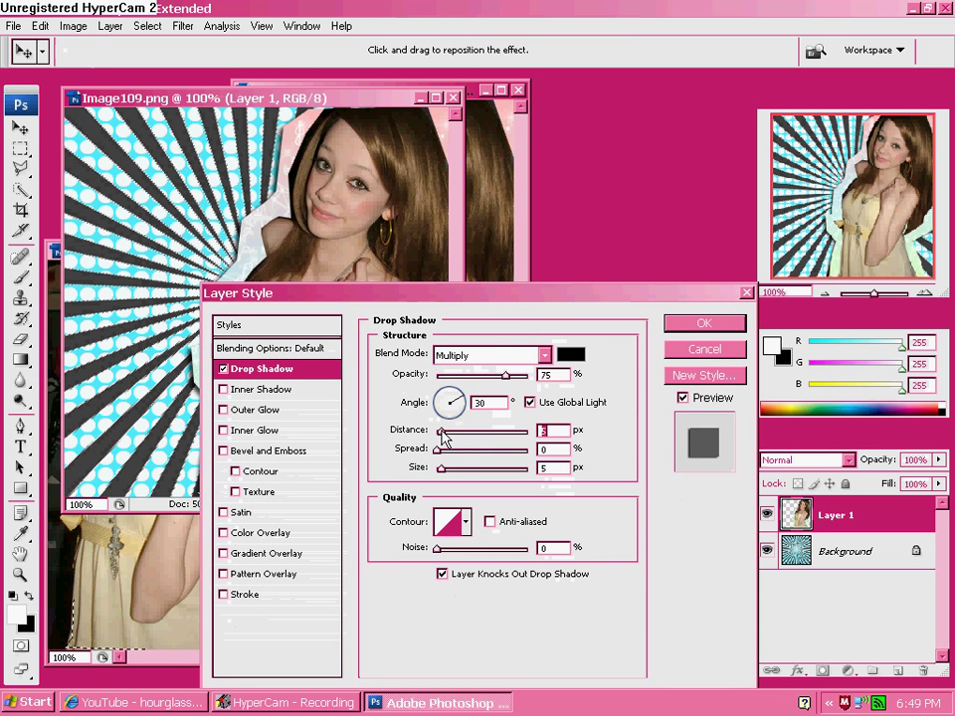
{"action": "left_click", "coordinate": [436, 450]}
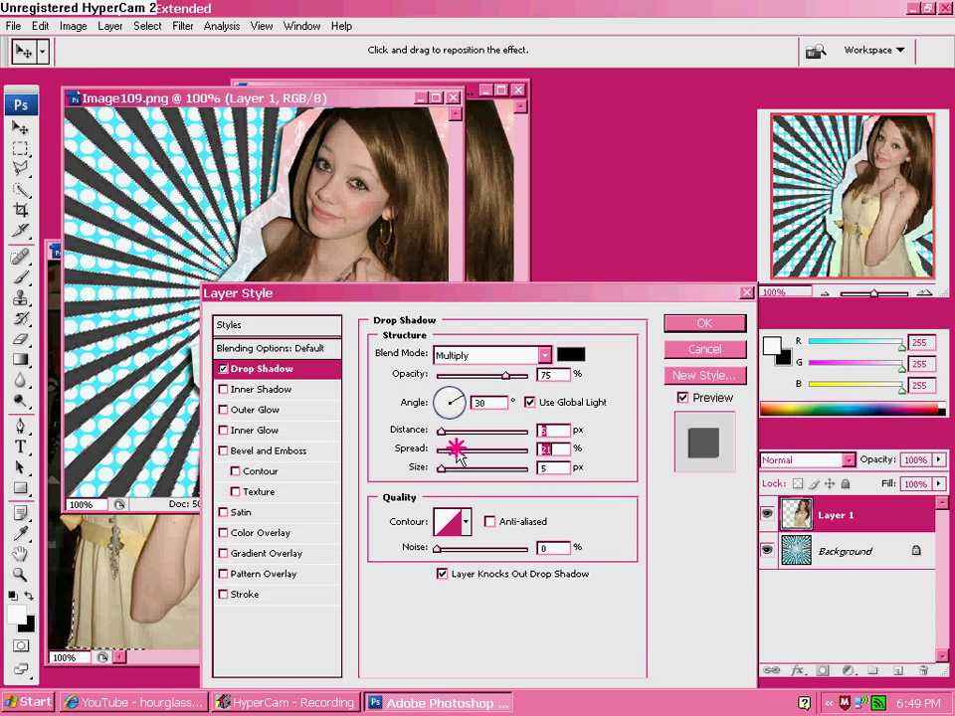
{"action": "mouse_move", "coordinate": [438, 450]}
{"action": "left_mouse_down"}
{"action": "mouse_move", "coordinate": [425, 450]}
{"action": "mouse_move", "coordinate": [447, 456]}
{"action": "left_mouse_up"}
{"action": "left_click", "coordinate": [442, 472]}
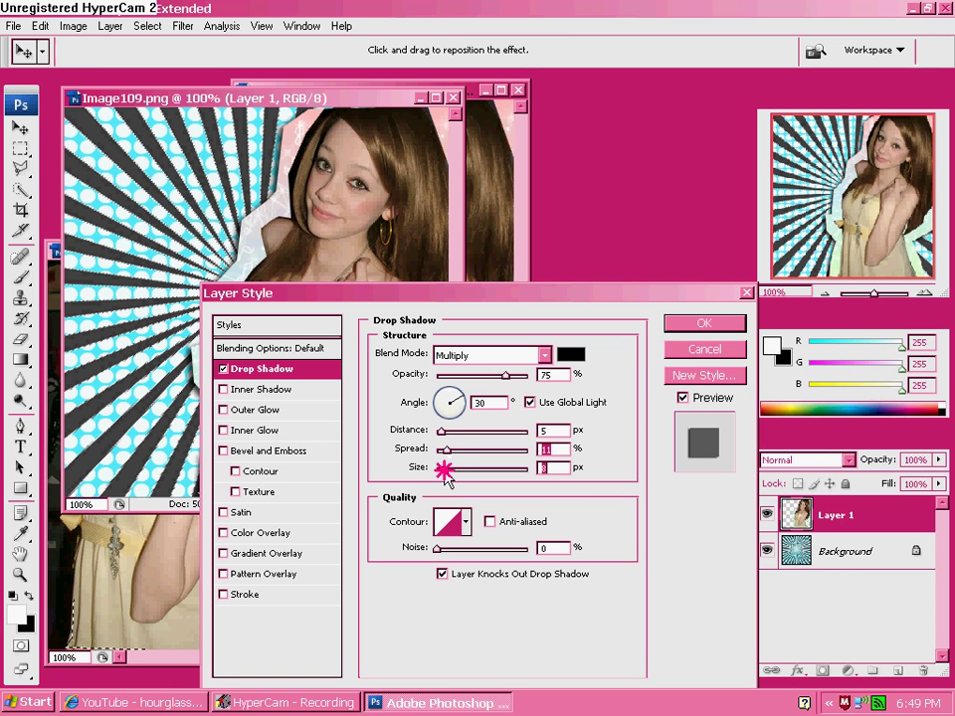
{"action": "left_click_drag", "start_coordinate": [443, 473], "coordinate": [438, 469]}
{"action": "left_click", "coordinate": [444, 453]}
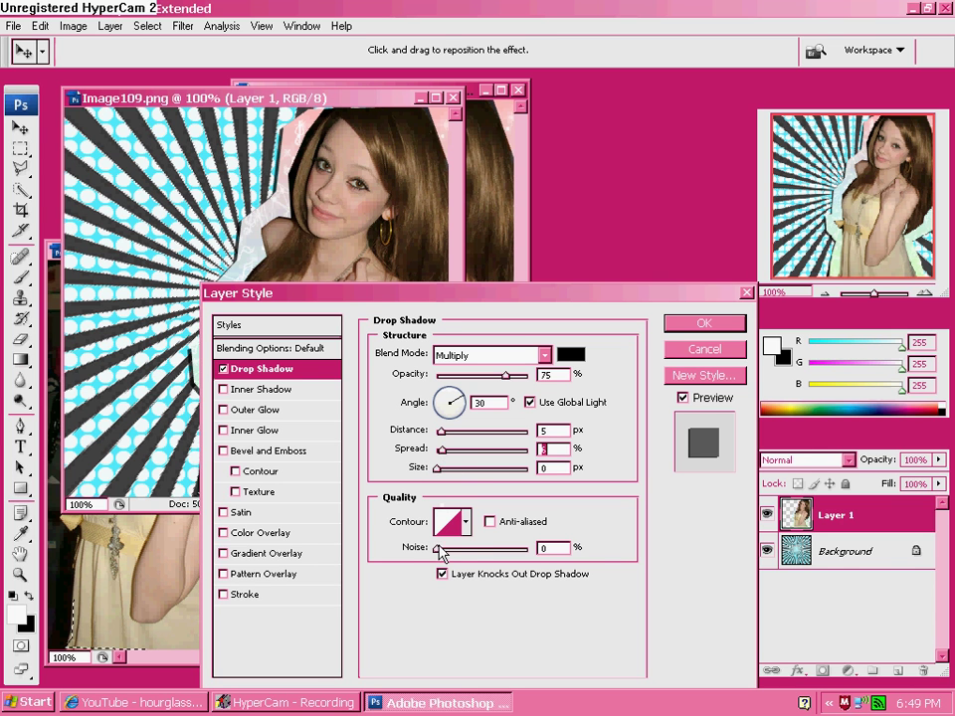
{"action": "mouse_move", "coordinate": [439, 549]}
{"action": "left_mouse_down"}
{"action": "mouse_move", "coordinate": [456, 549]}
{"action": "mouse_move", "coordinate": [437, 549]}
{"action": "left_mouse_up"}
{"action": "left_click", "coordinate": [441, 468]}
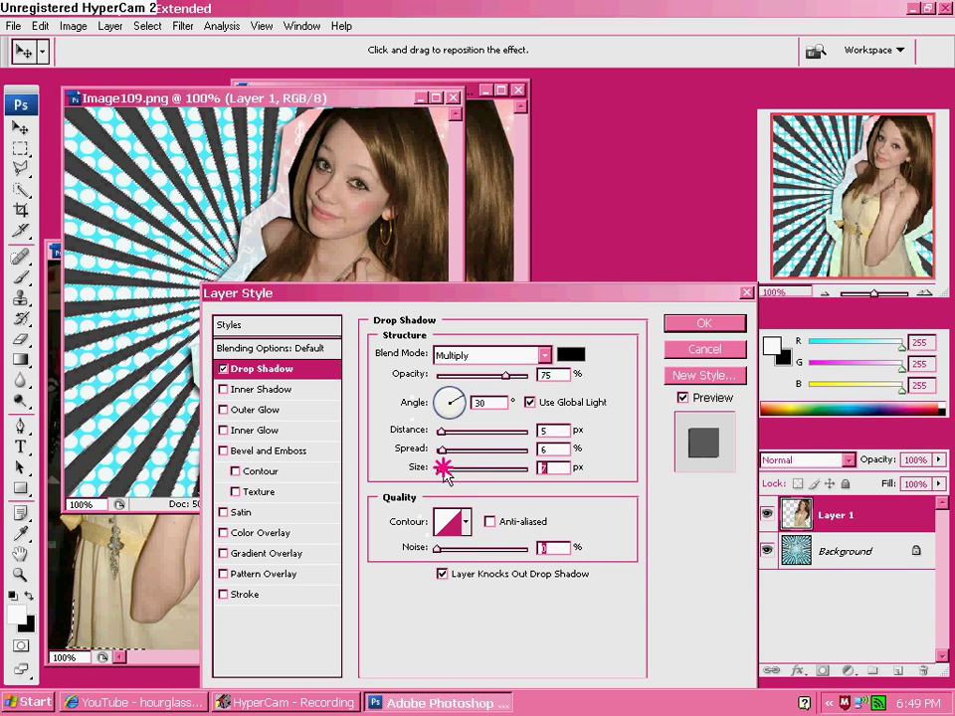
{"action": "left_click_drag", "start_coordinate": [444, 475], "coordinate": [440, 474]}
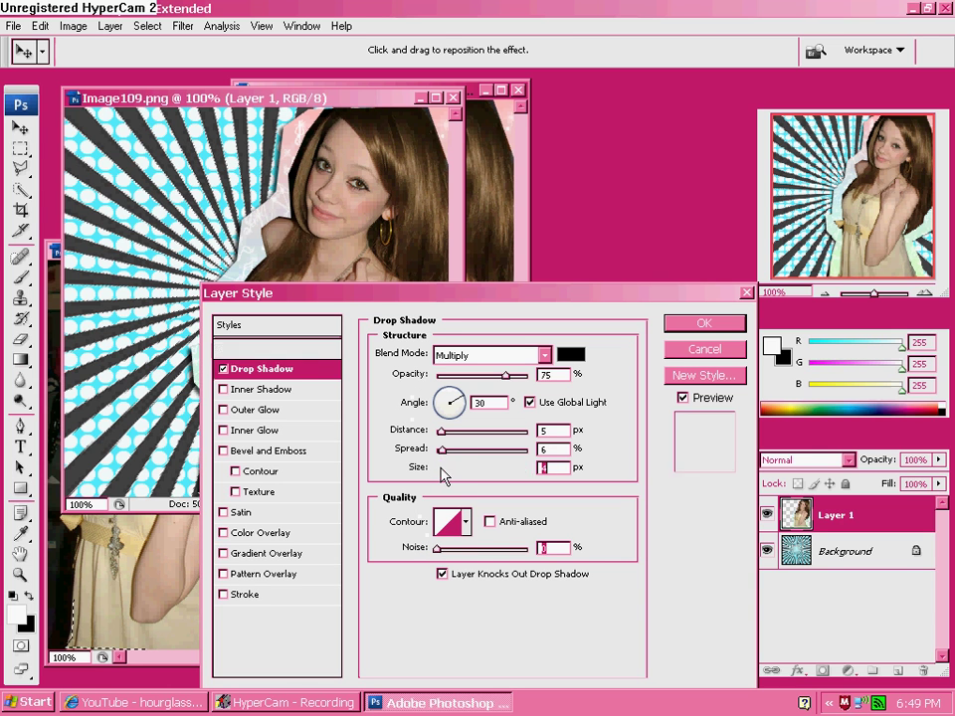
- Add a 1 px near-white fdf8f8 stroke and apply it with the drop shadow
{"action": "left_click", "coordinate": [256, 594]}
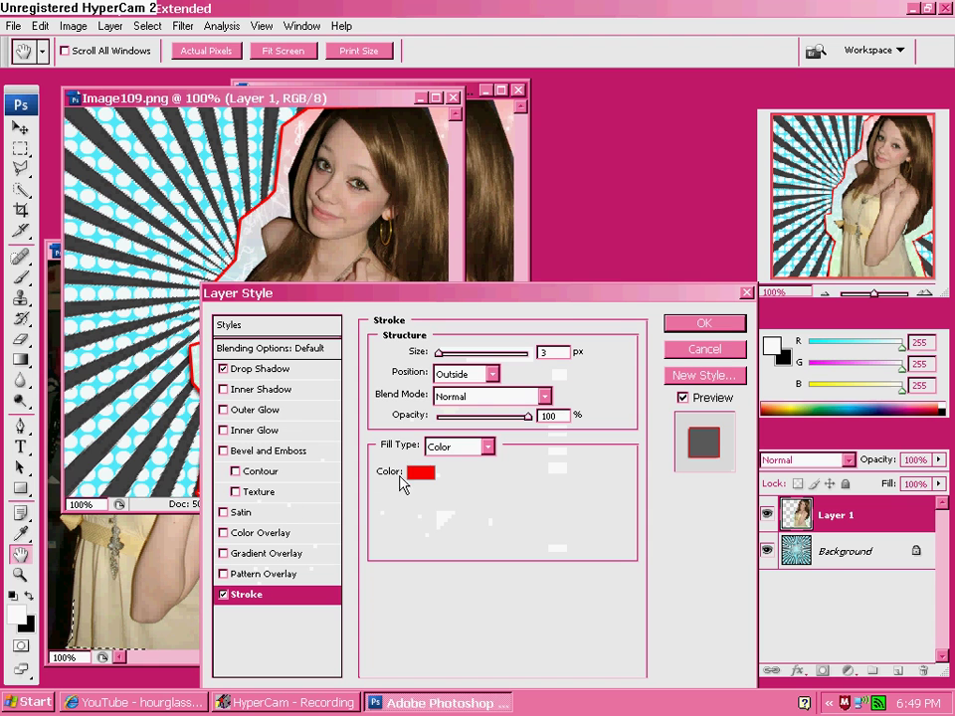
{"action": "left_click", "coordinate": [410, 474]}
{"action": "left_click", "coordinate": [240, 165]}
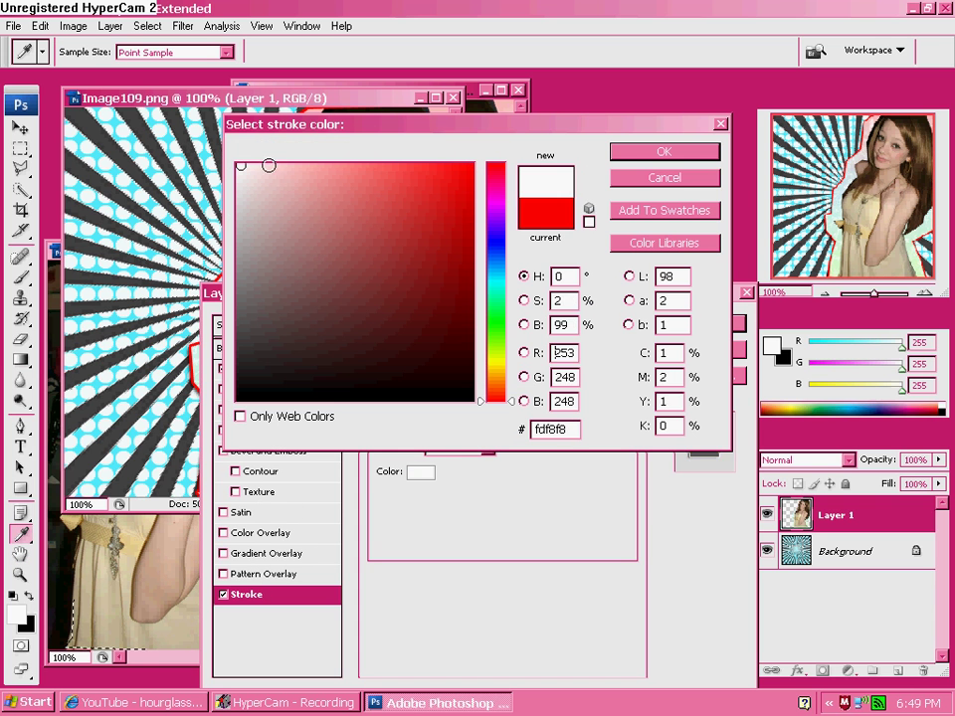
{"action": "left_click", "coordinate": [633, 153]}
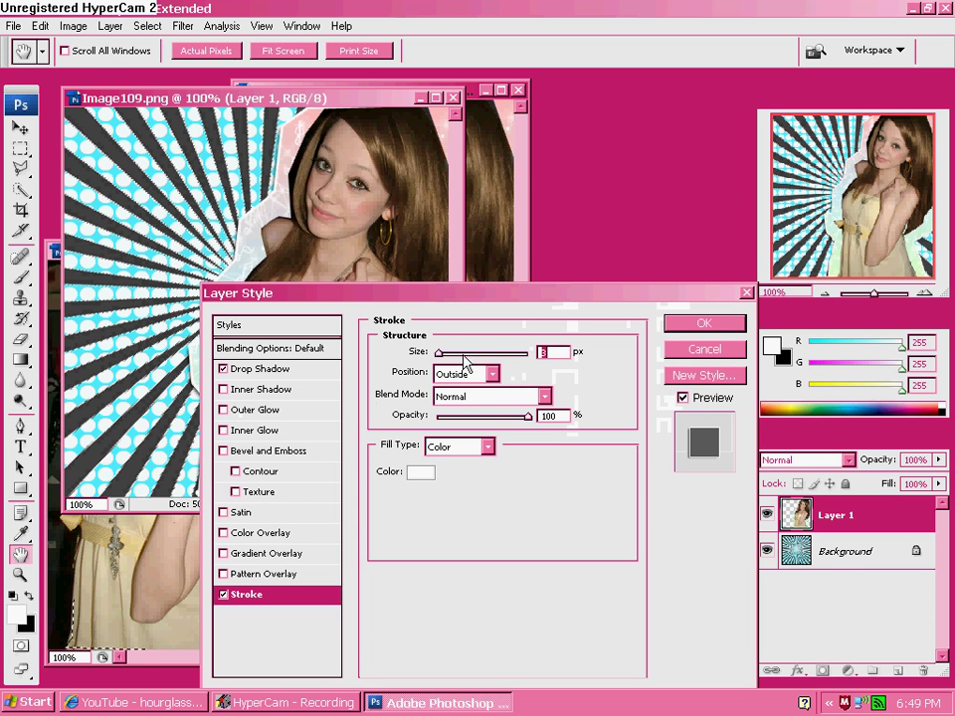
{"action": "mouse_move", "coordinate": [439, 354]}
{"action": "left_mouse_down"}
{"action": "mouse_move", "coordinate": [426, 358]}
{"action": "mouse_move", "coordinate": [439, 354]}
{"action": "left_mouse_up"}
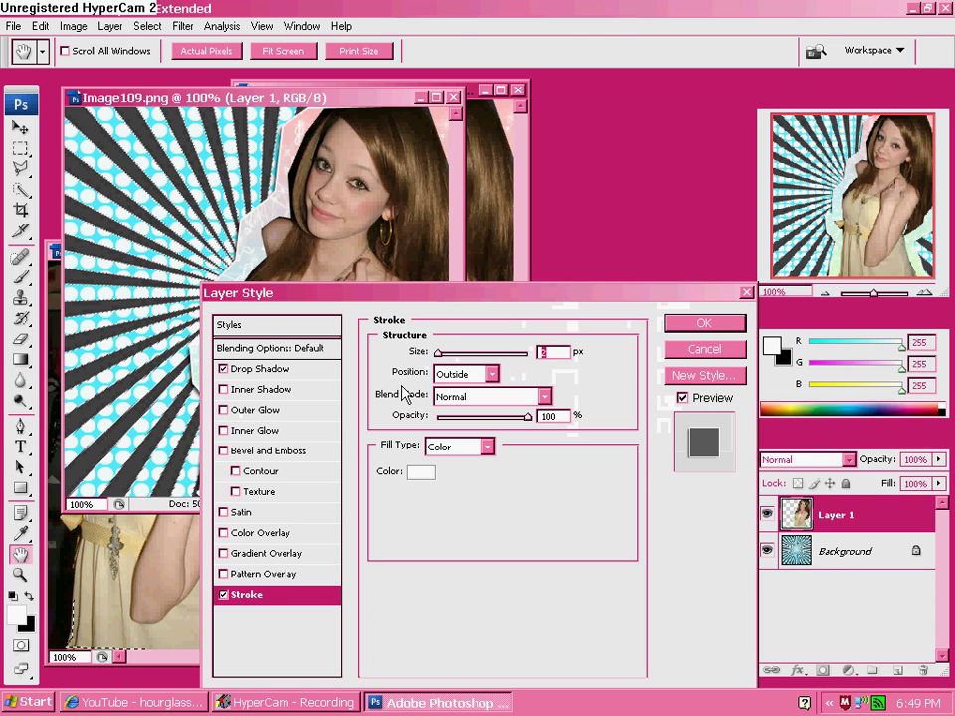
{"action": "left_click", "coordinate": [698, 325]}
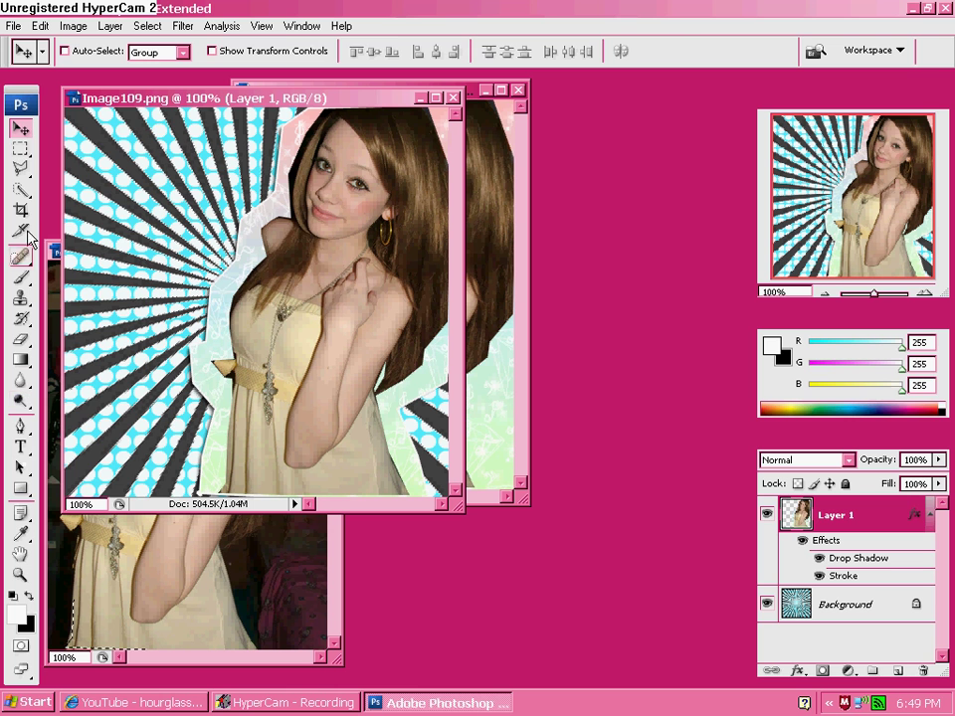
- Draw a rectangular selection with 0 px feather and crop the image to it
{"action": "left_click", "coordinate": [19, 147]}
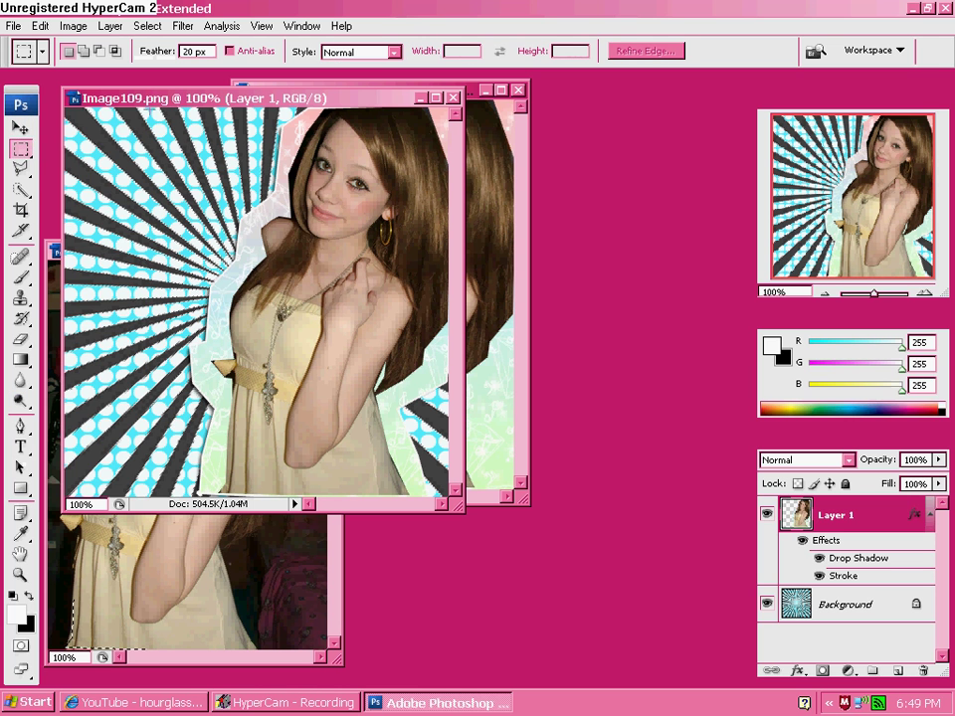
{"action": "left_click_drag", "start_coordinate": [142, 109], "coordinate": [429, 503]}
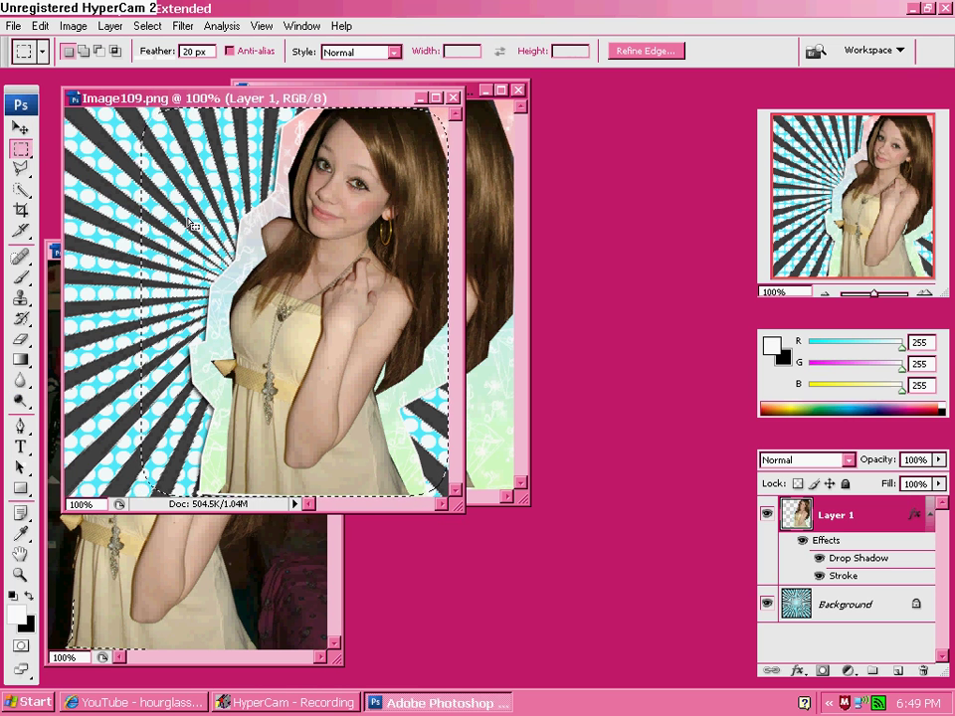
{"action": "left_click", "coordinate": [205, 50]}
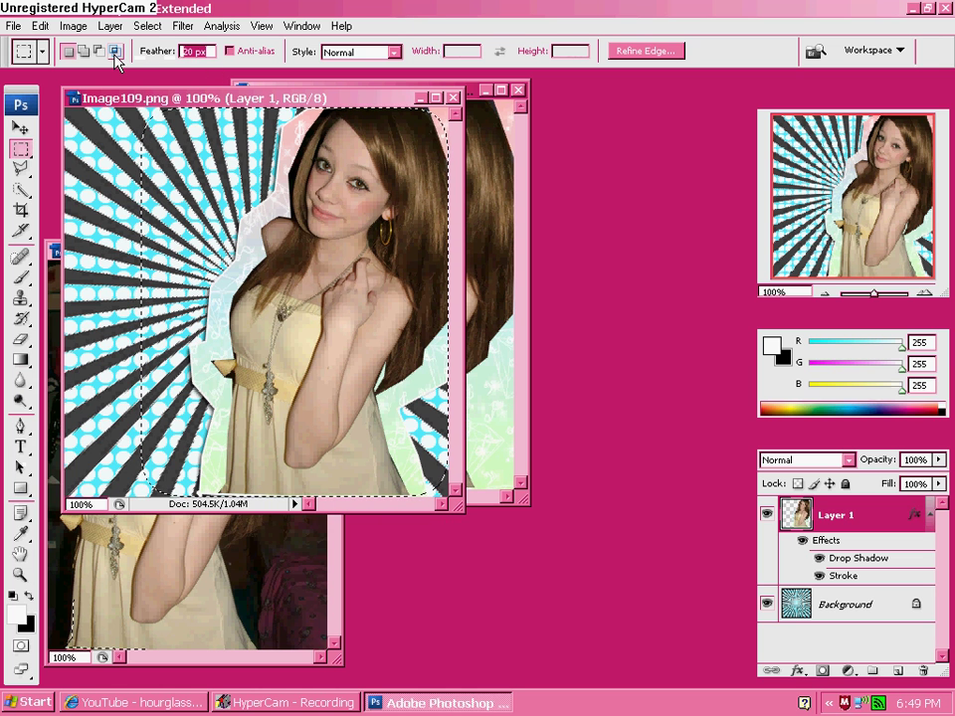
{"action": "type", "text": "0"}
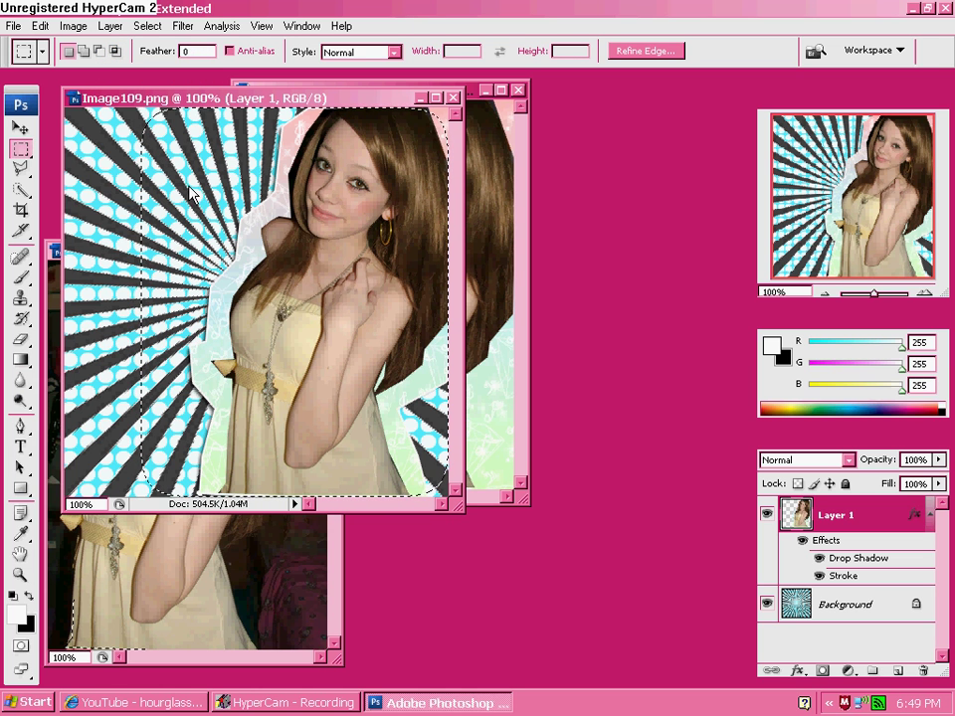
{"action": "right_click", "coordinate": [140, 140]}
{"action": "key", "text": "Escape"}
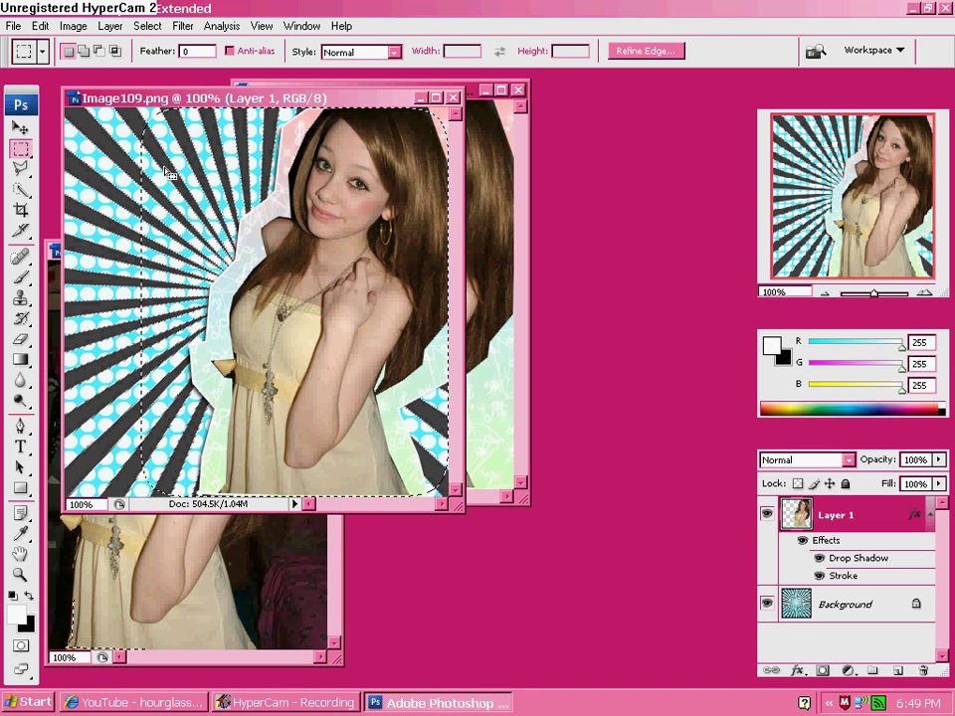
{"action": "left_click", "coordinate": [73, 26]}
{"action": "left_click", "coordinate": [77, 211]}
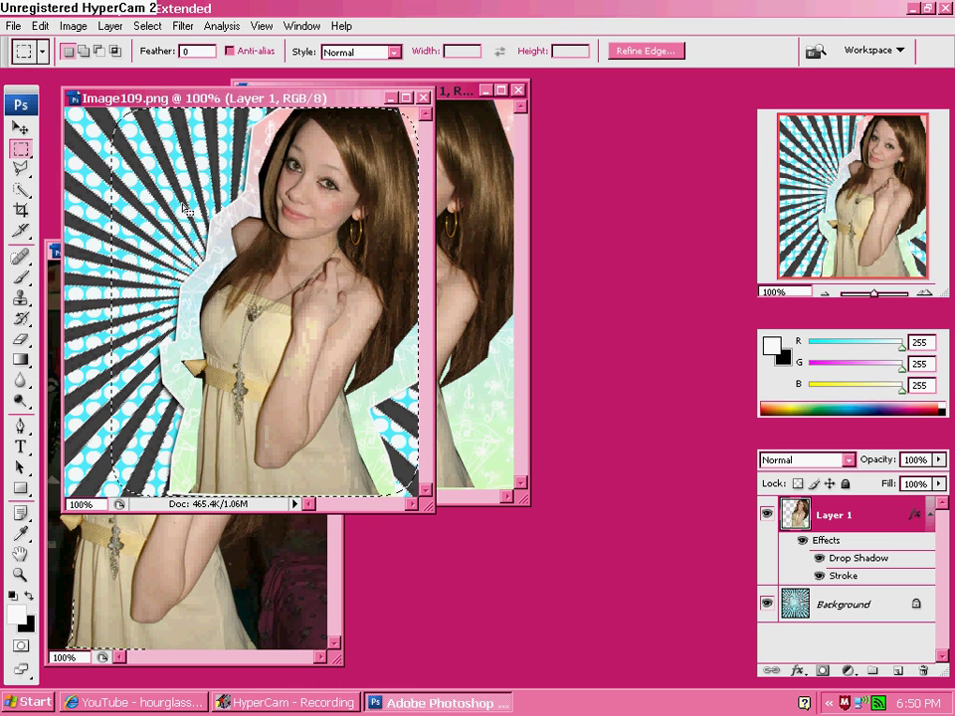
- Reselect a narrower area with 0 px feather and crop to it again
{"action": "left_click", "coordinate": [199, 51]}
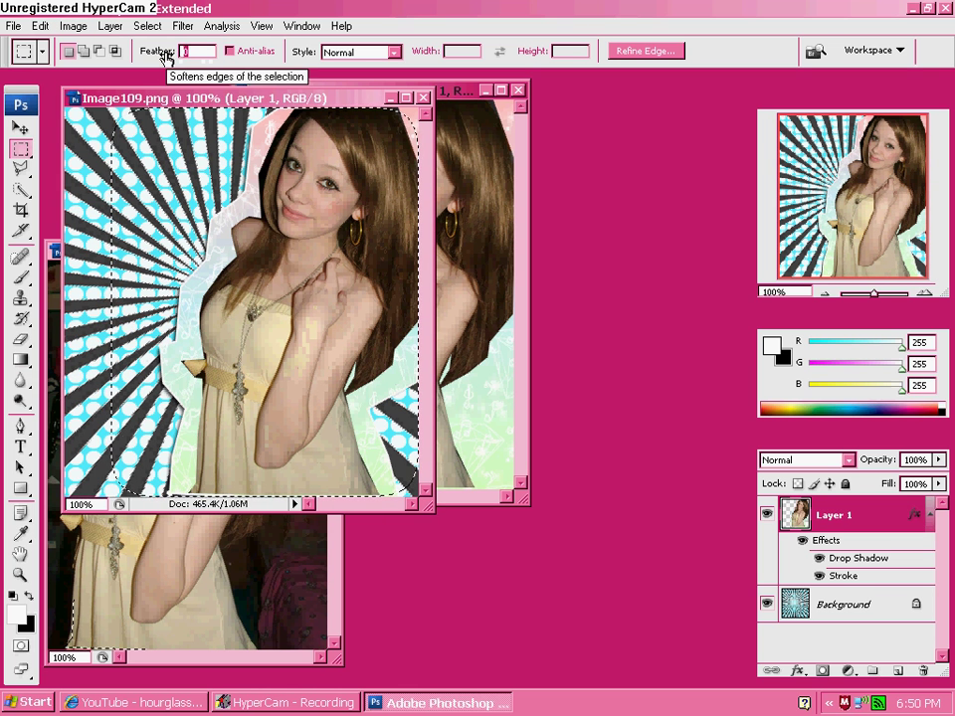
{"action": "type", "text": "0"}
{"action": "key", "text": "Return"}
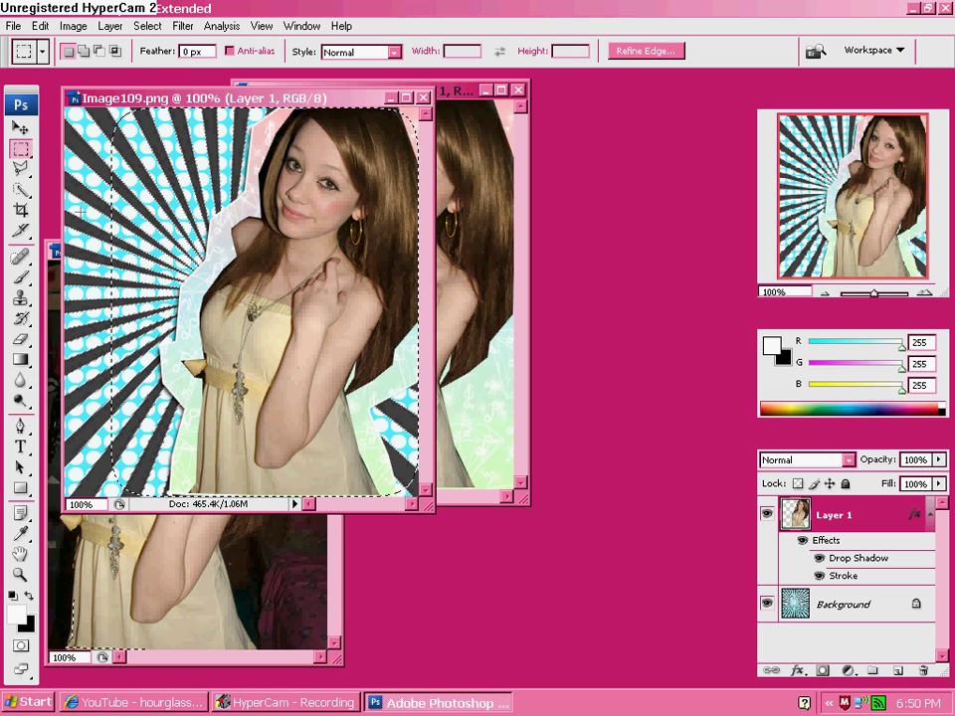
{"action": "right_click", "coordinate": [100, 148]}
{"action": "left_click", "coordinate": [129, 156]}
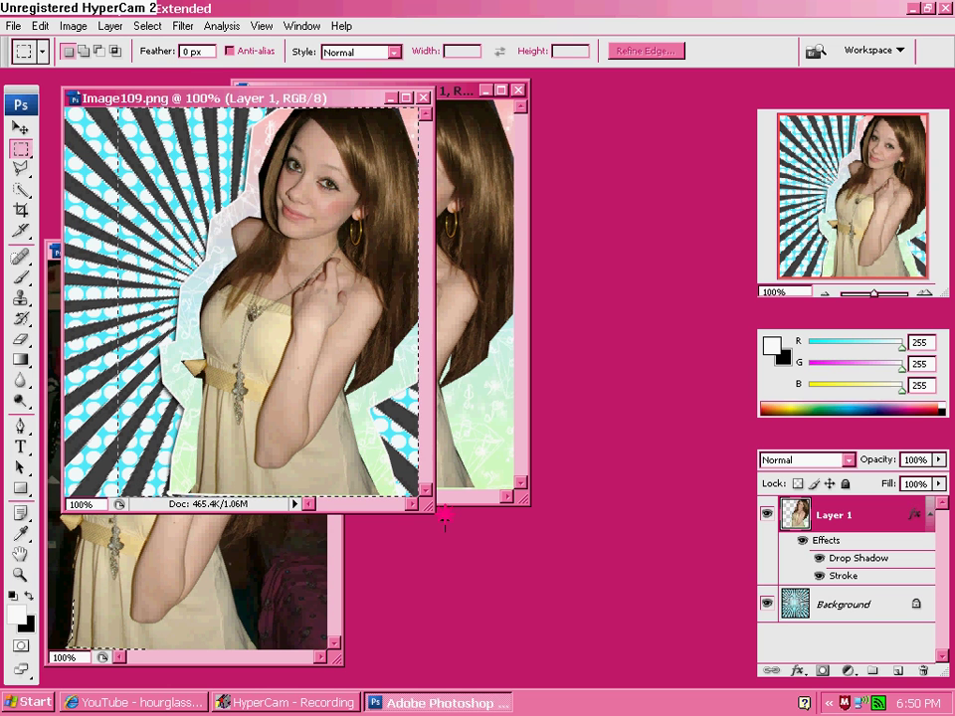
{"action": "left_click_drag", "start_coordinate": [444, 443], "coordinate": [117, 111]}
{"action": "left_click", "coordinate": [73, 25]}
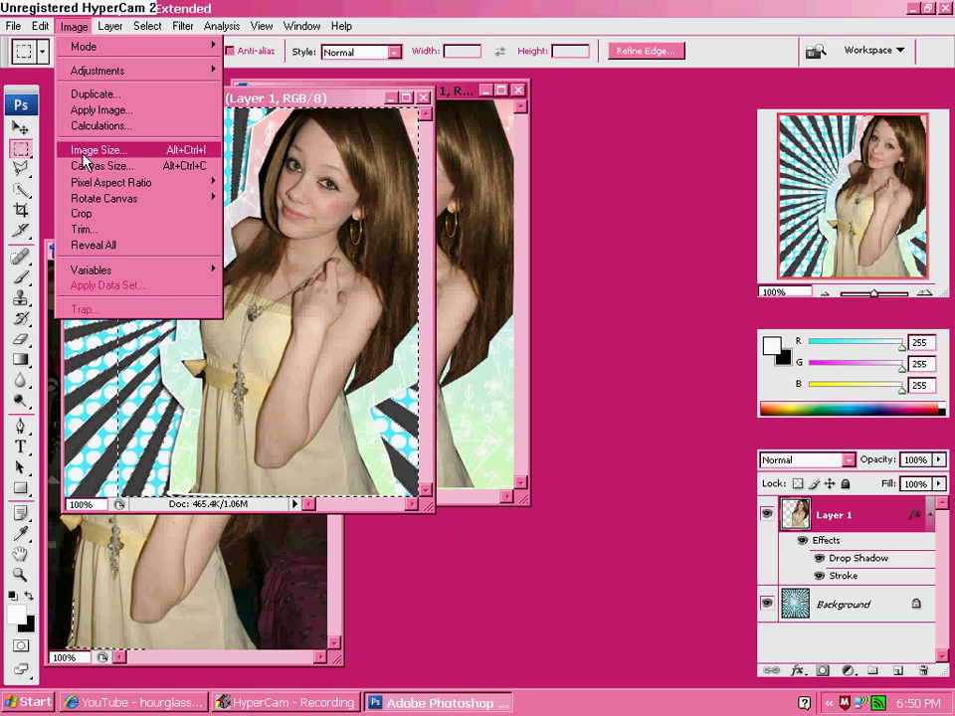
{"action": "left_click", "coordinate": [96, 215]}
- Deselect the crop selection from the canvas context menu, leaving no active marquee
{"action": "right_click", "coordinate": [195, 223]}
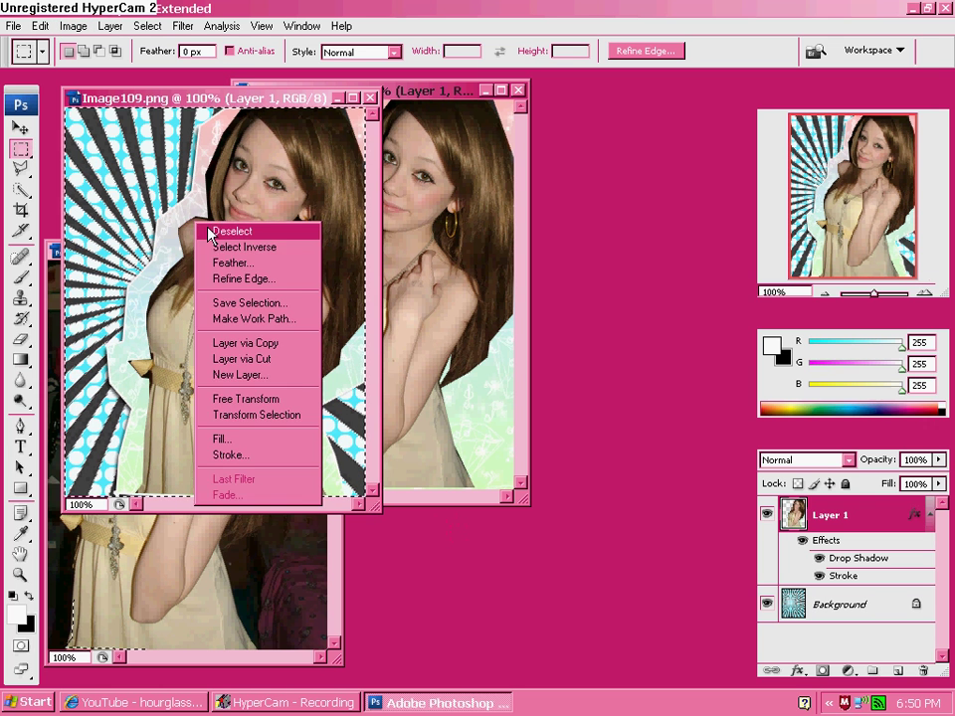
{"action": "left_click", "coordinate": [208, 234]}
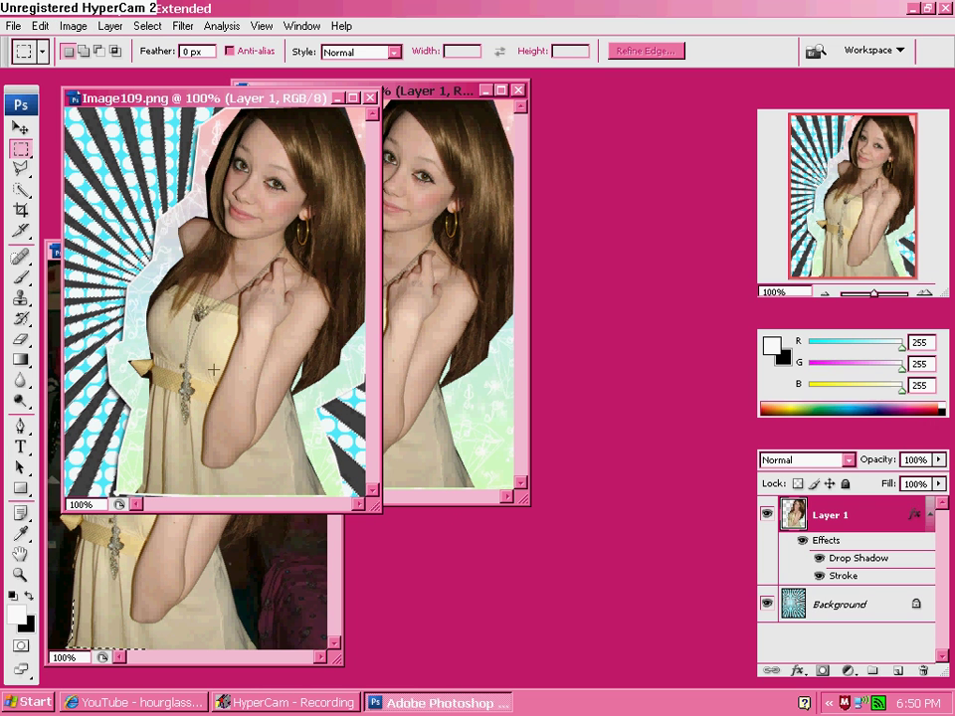